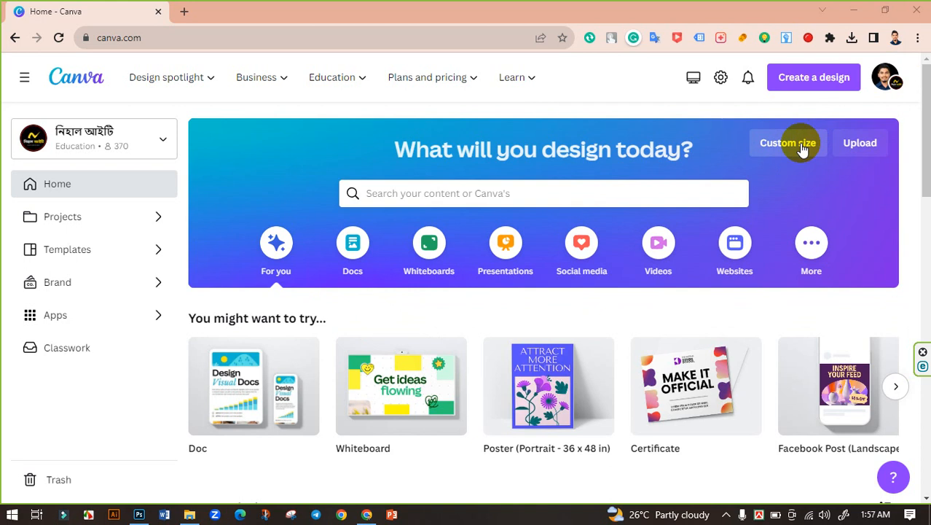
# - Search the templates for "fashion facebook cover"
pyautogui.click(451, 191)
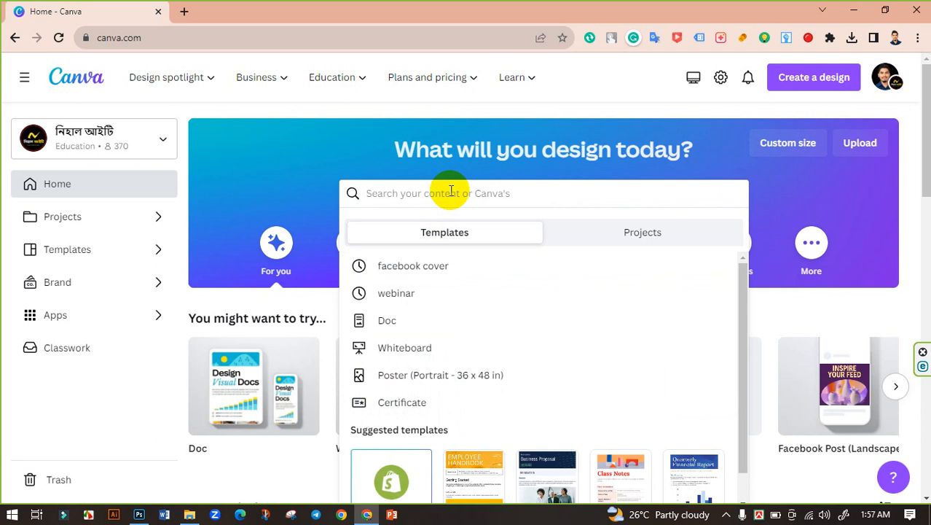
pyautogui.write('fas')
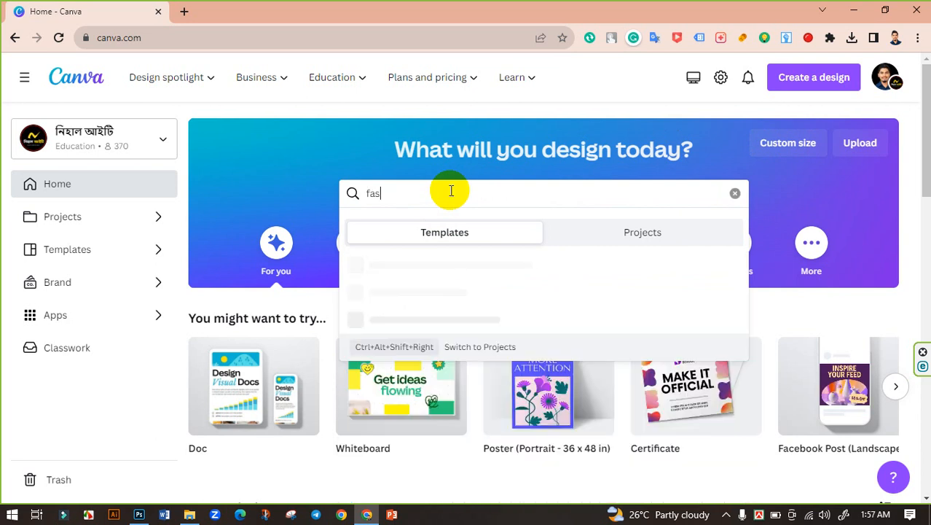
pyautogui.write('hion fac')
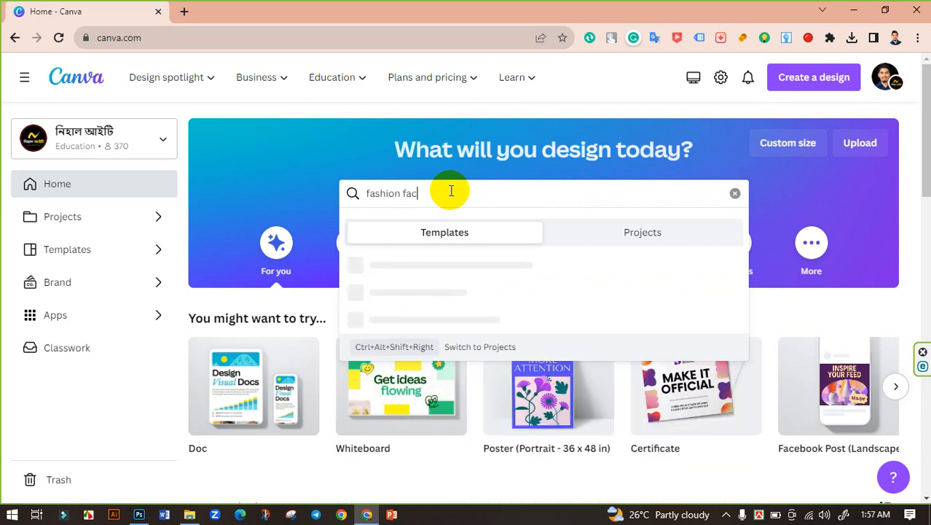
pyautogui.write('ebook cover')
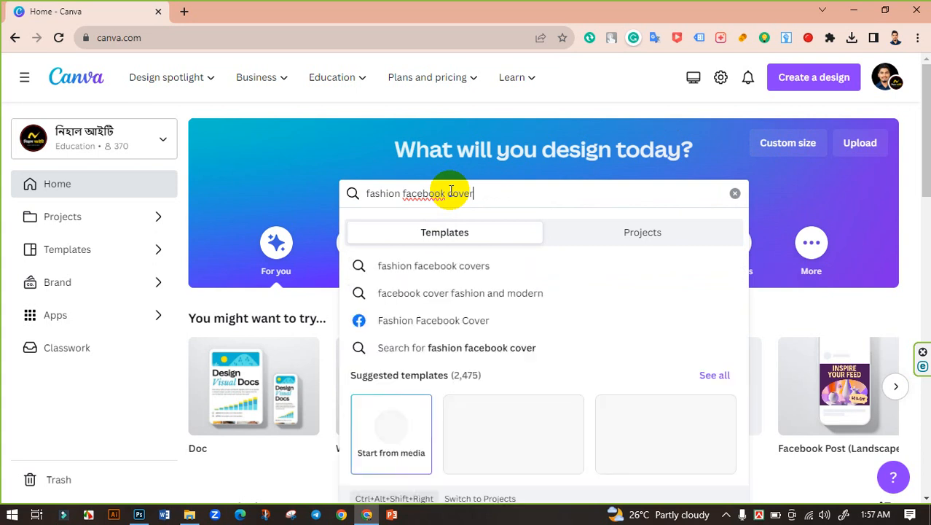
pyautogui.press('Return')
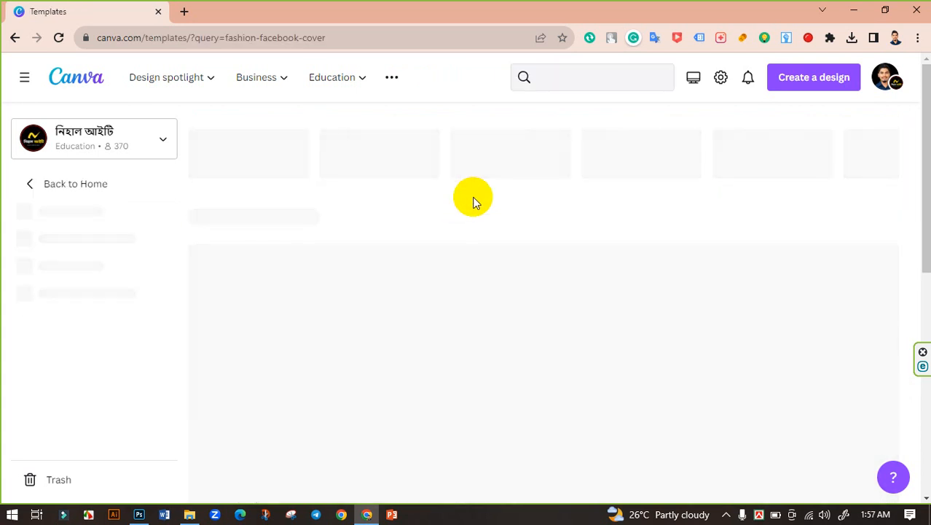
# - Browse the fashion Facebook cover templates in the search results for a suitable design
pyautogui.scroll(-3, 510, 219)
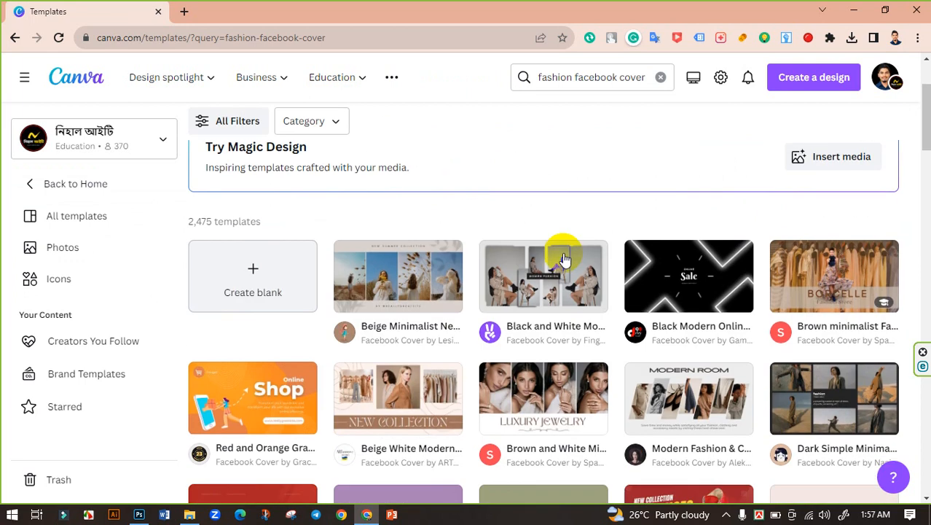
pyautogui.scroll(-2, 624, 246)
pyautogui.scroll(-1, 699, 266)
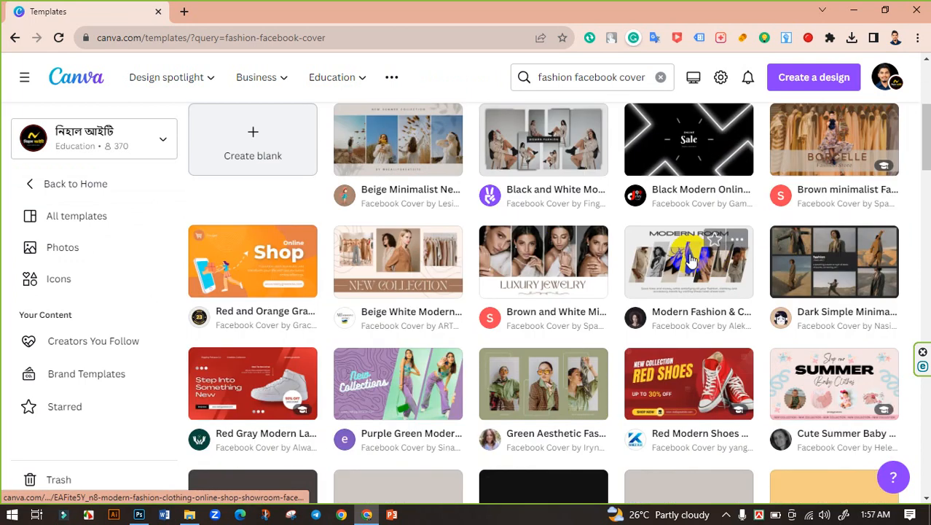
pyautogui.scroll(-2, 561, 263)
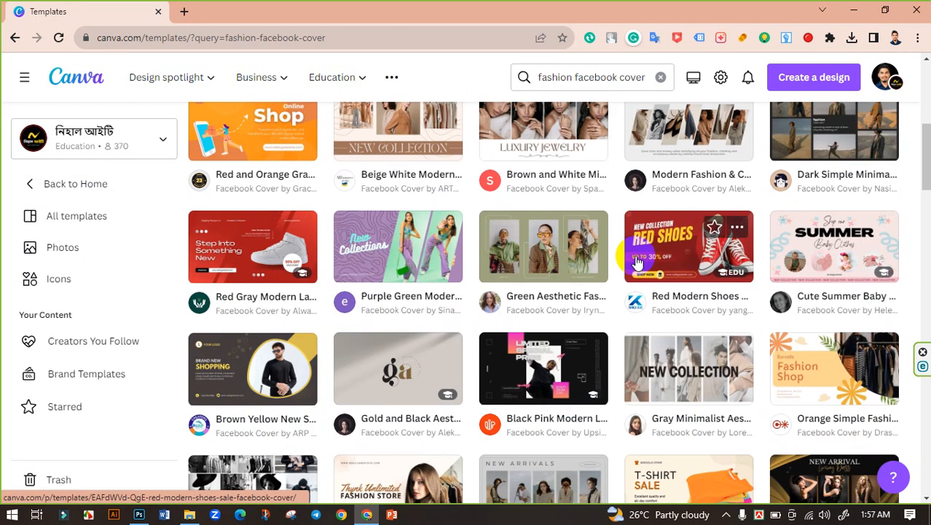
pyautogui.scroll(1, 561, 259)
pyautogui.scroll(-1, 540, 253)
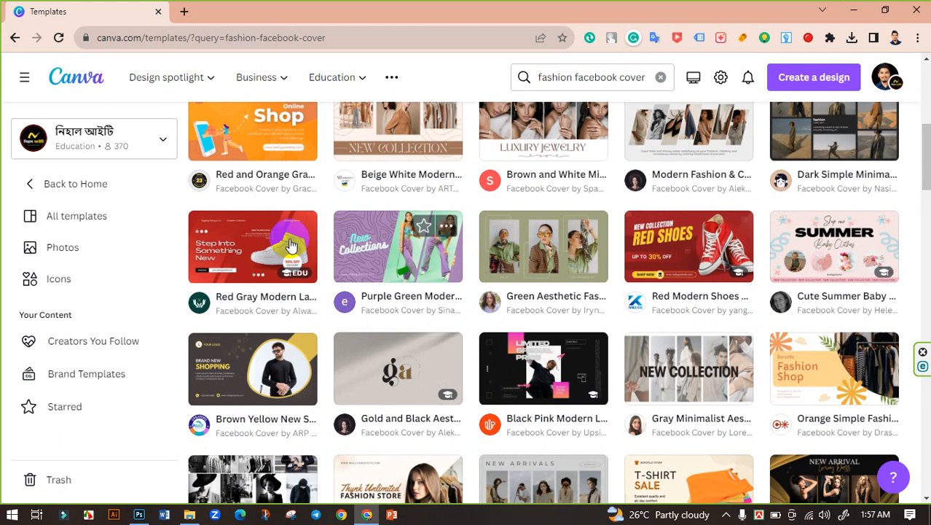
pyautogui.scroll(-2, 291, 248)
pyautogui.scroll(-2, 794, 309)
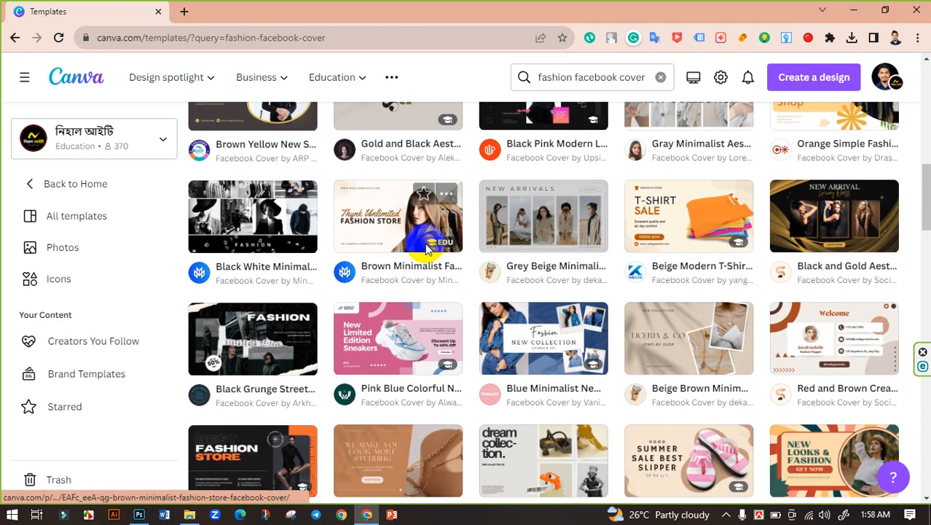
pyautogui.scroll(-2, 410, 266)
pyautogui.scroll(1, 414, 264)
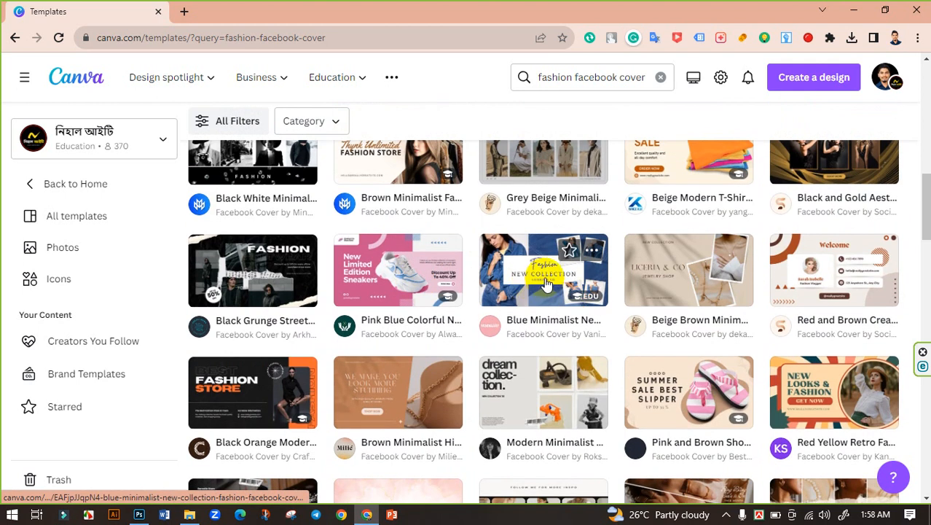
pyautogui.scroll(1, 521, 270)
pyautogui.scroll(-2, 633, 259)
pyautogui.scroll(-2, 644, 264)
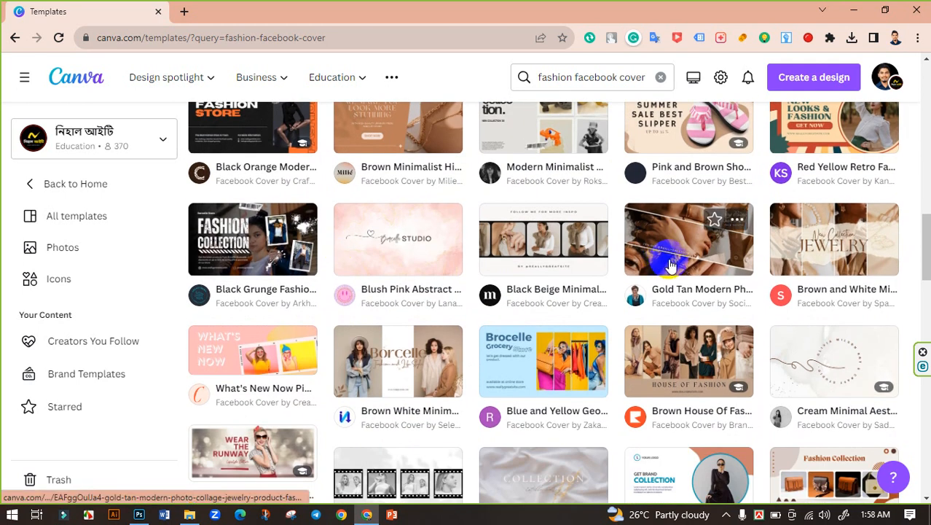
pyautogui.scroll(-1, 655, 277)
pyautogui.scroll(-1, 715, 297)
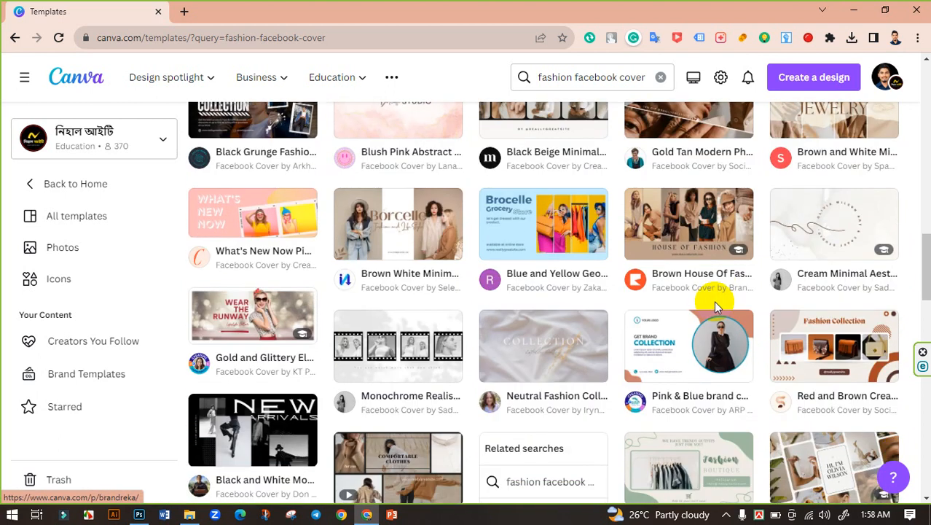
pyautogui.scroll(-2, 443, 270)
pyautogui.scroll(-3, 692, 281)
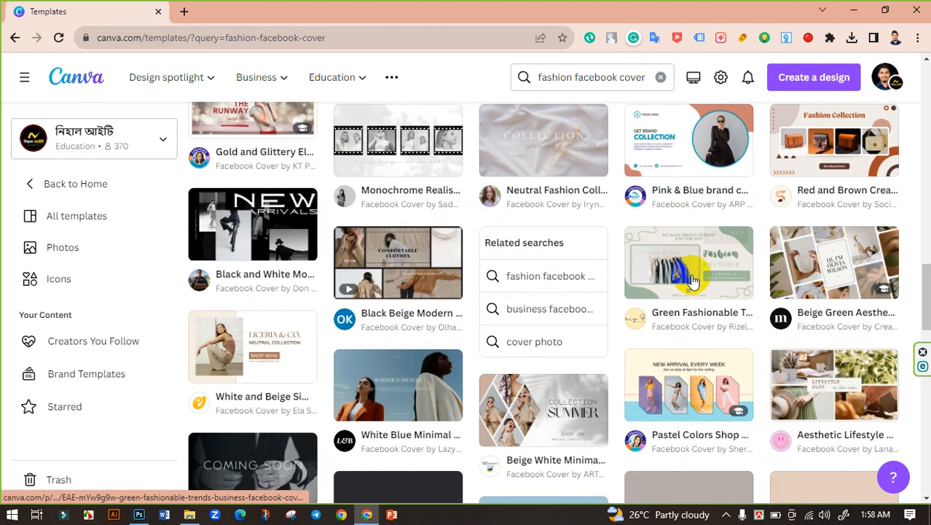
pyautogui.scroll(-2, 558, 266)
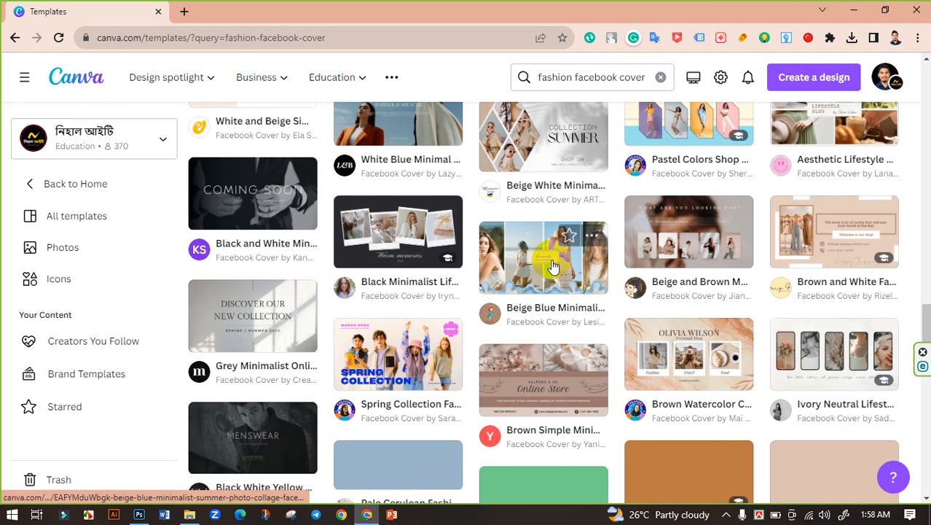
pyautogui.scroll(-1, 703, 291)
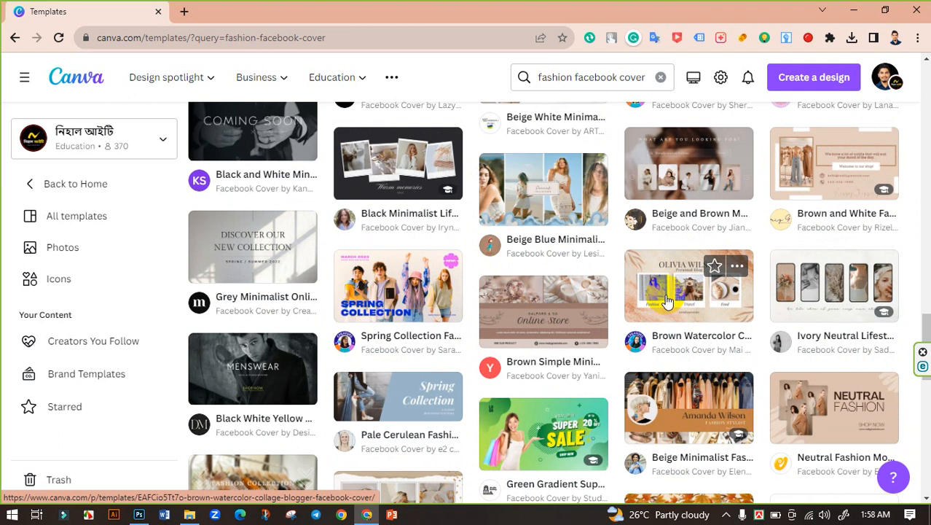
# - Preview the Brown Watercolor Collage Blogger Facebook Cover template, look through its similar templates, and close the preview
pyautogui.click(666, 299)
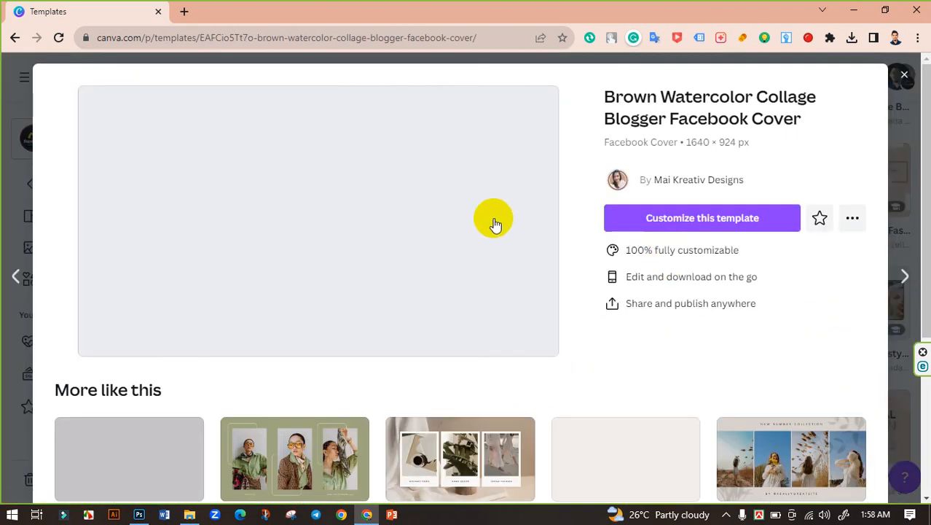
pyautogui.scroll(-3, 510, 222)
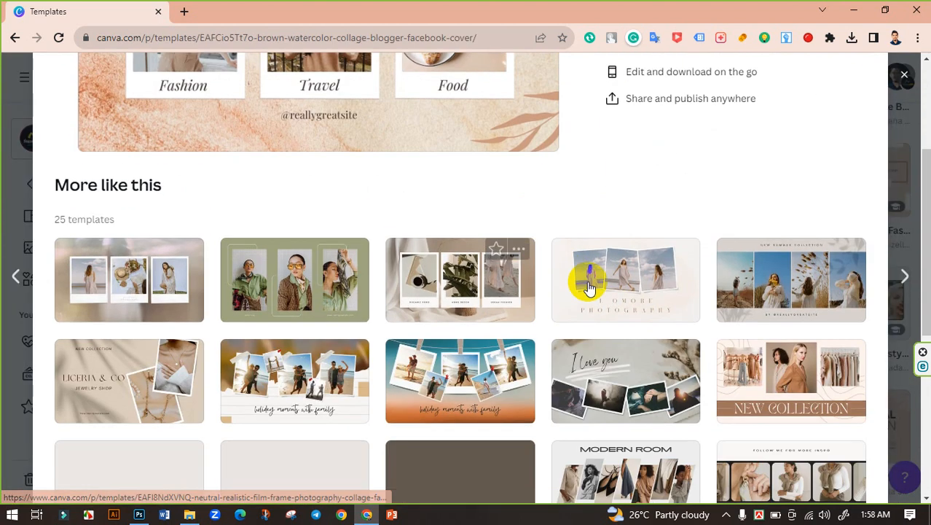
pyautogui.scroll(-1, 617, 290)
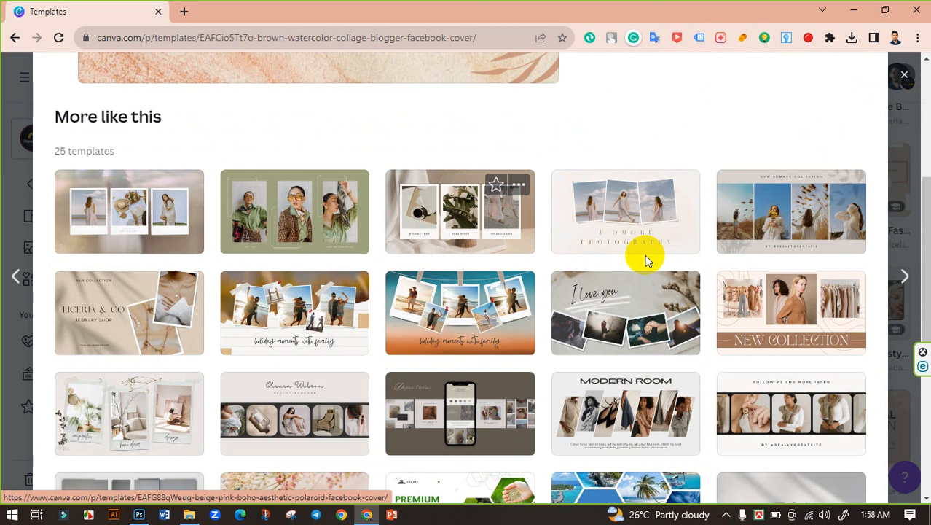
pyautogui.scroll(-1, 309, 240)
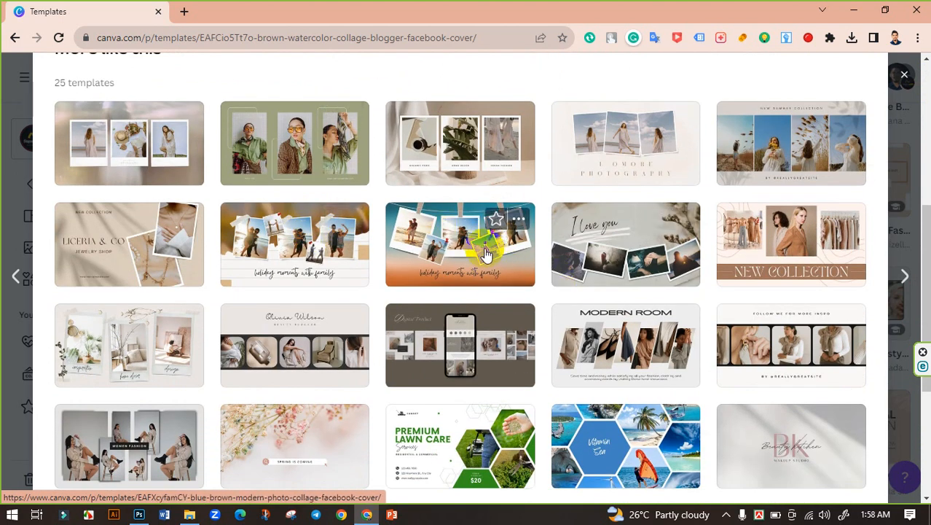
pyautogui.scroll(-2, 485, 252)
pyautogui.scroll(-1, 568, 292)
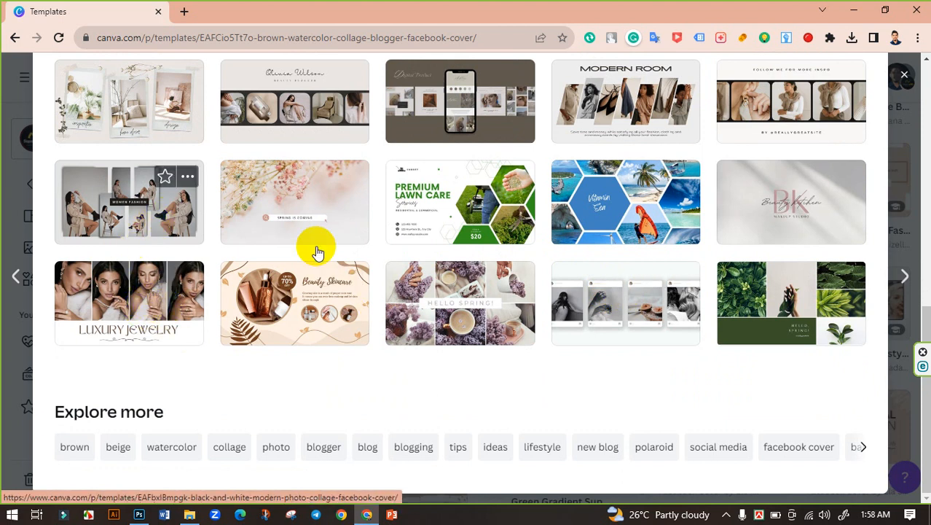
pyautogui.scroll(1, 359, 244)
pyautogui.scroll(10, 359, 243)
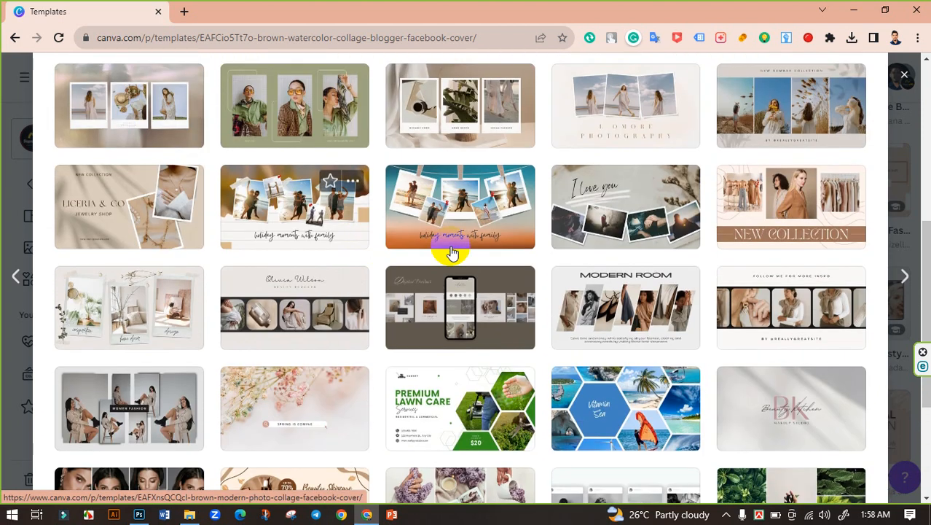
pyautogui.scroll(1, 703, 153)
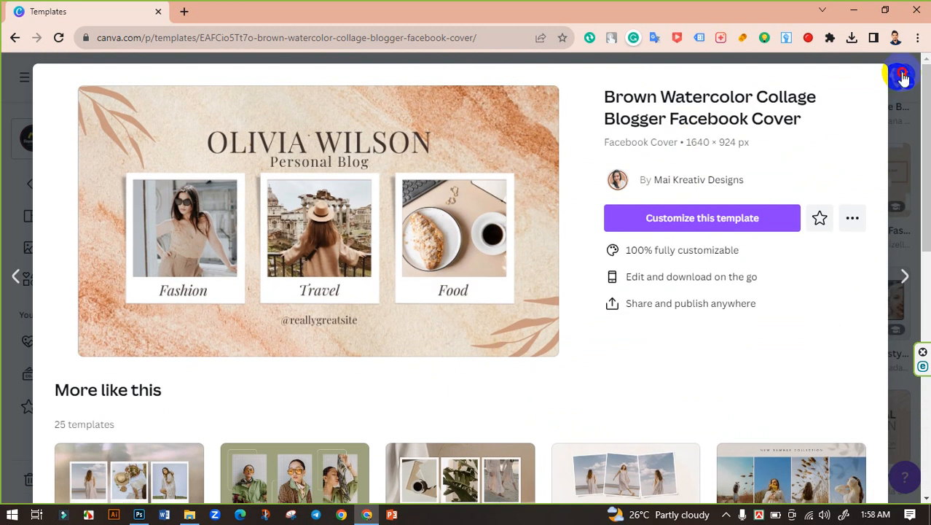
pyautogui.click(901, 77)
# - Find the Summer Fashion Clothing Outfit Collection Facebook Cover Photo template further down the results and open it for customizing
pyautogui.scroll(-4, 568, 247)
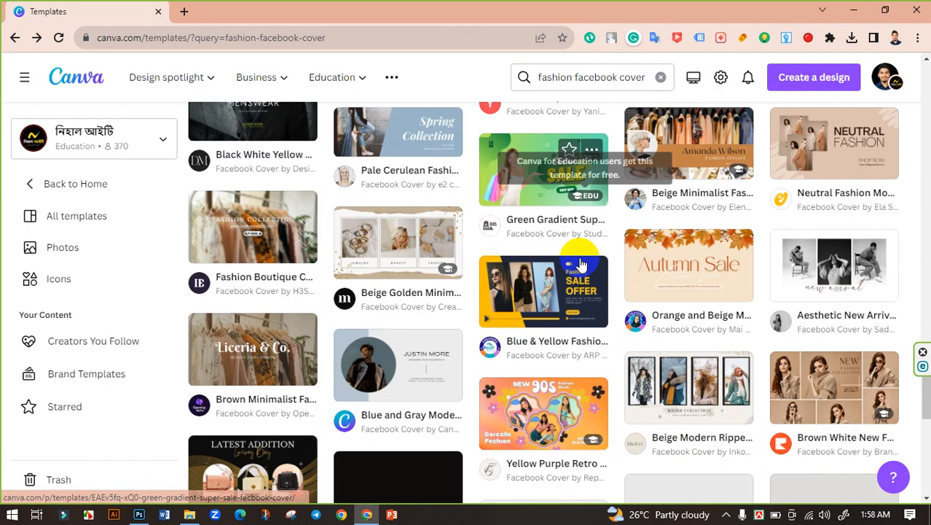
pyautogui.scroll(-5, 580, 263)
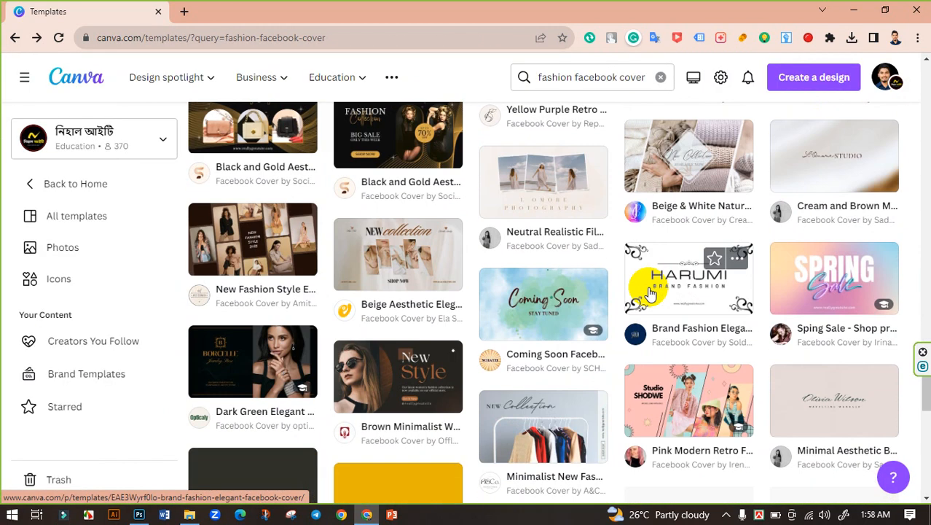
pyautogui.scroll(1, 649, 291)
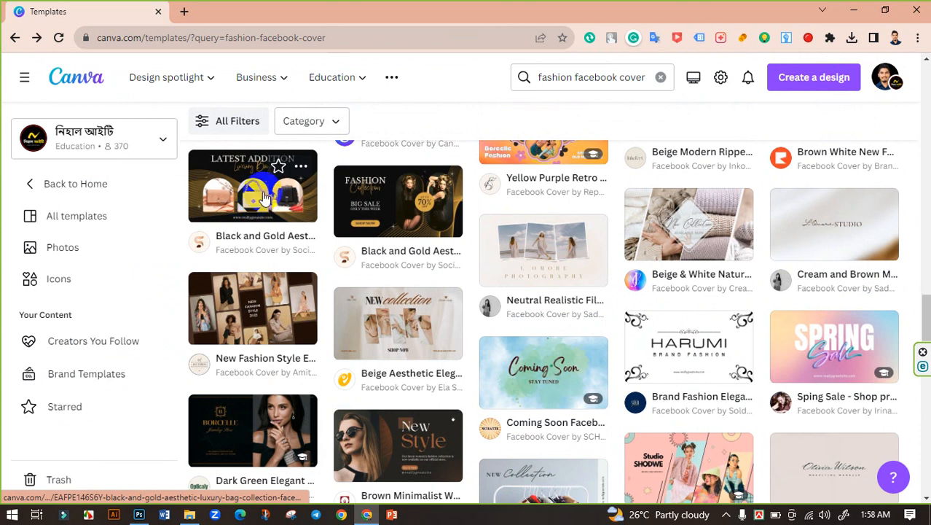
pyautogui.scroll(-3, 258, 205)
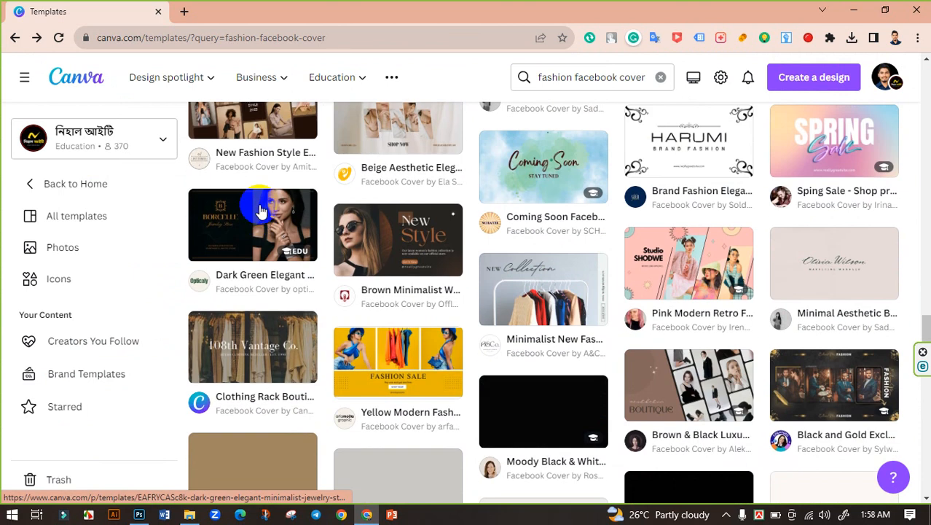
pyautogui.scroll(-2, 320, 264)
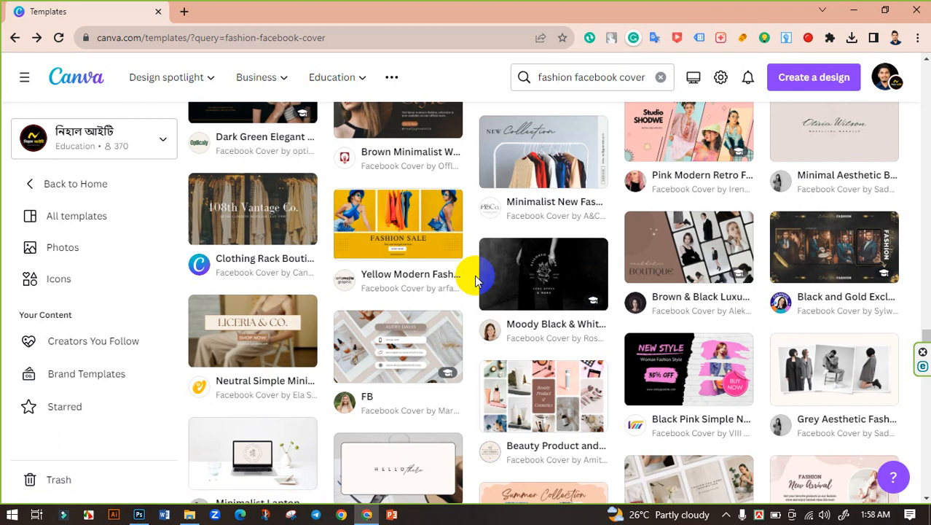
pyautogui.scroll(-2, 474, 275)
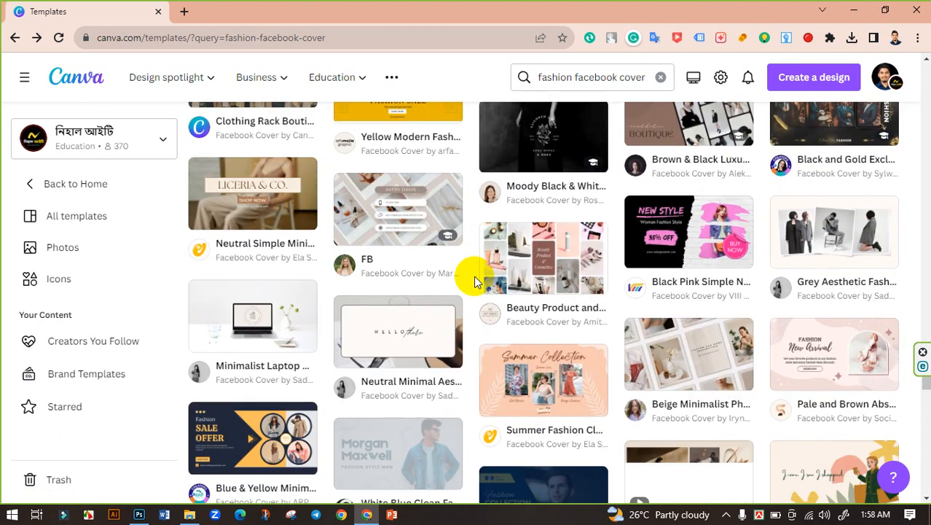
pyautogui.scroll(2, 474, 275)
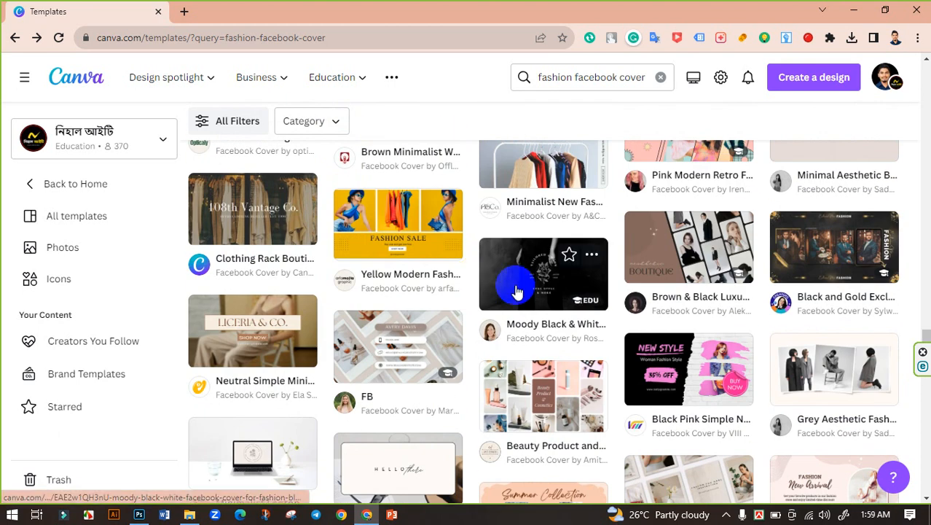
pyautogui.scroll(-3, 517, 284)
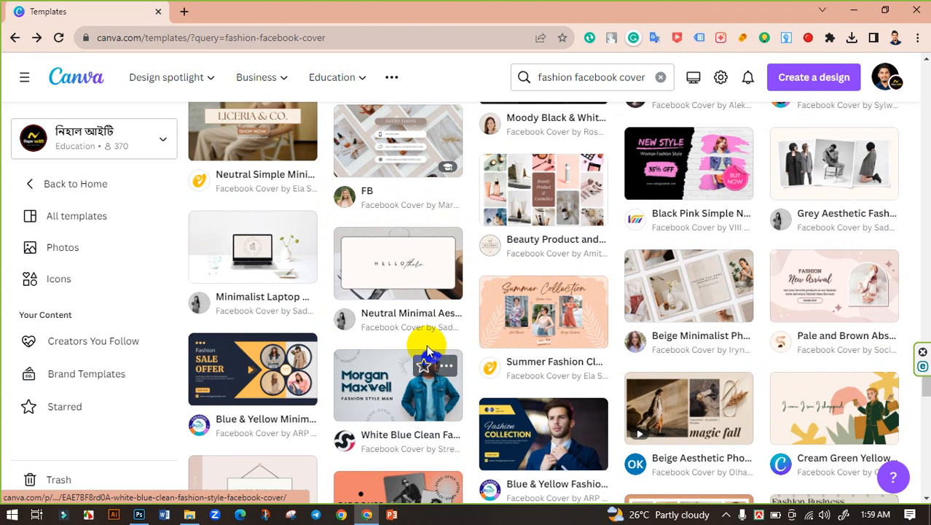
pyautogui.click(536, 324)
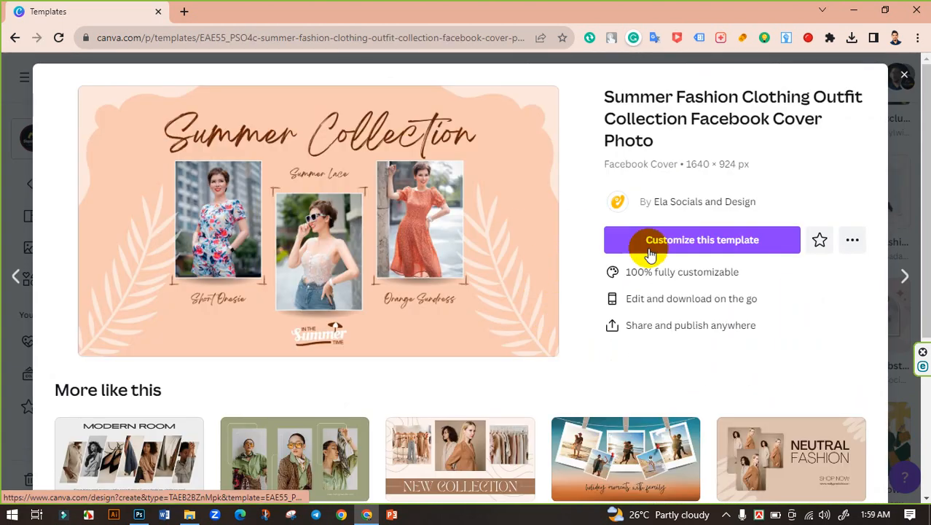
pyautogui.click(688, 245)
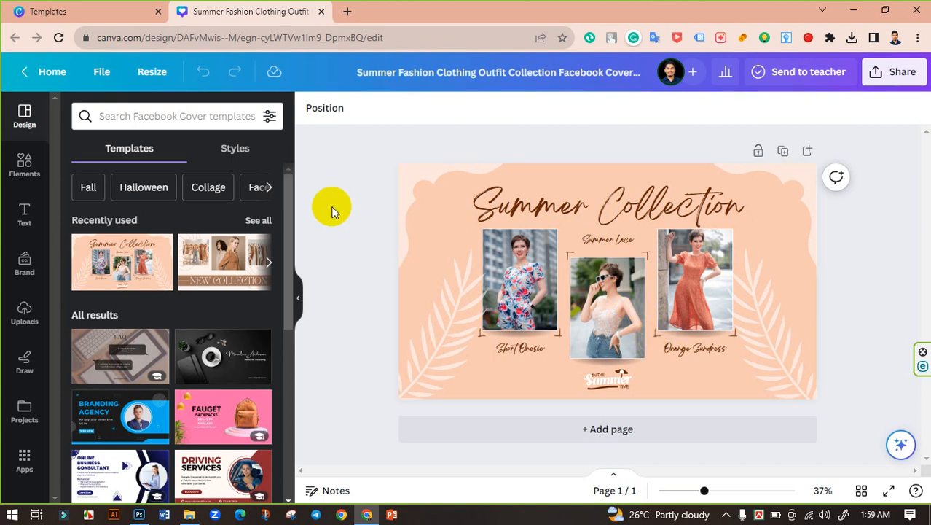
# - Create a resized copy of the design at 820 × 360 px and close the original design
pyautogui.click(156, 76)
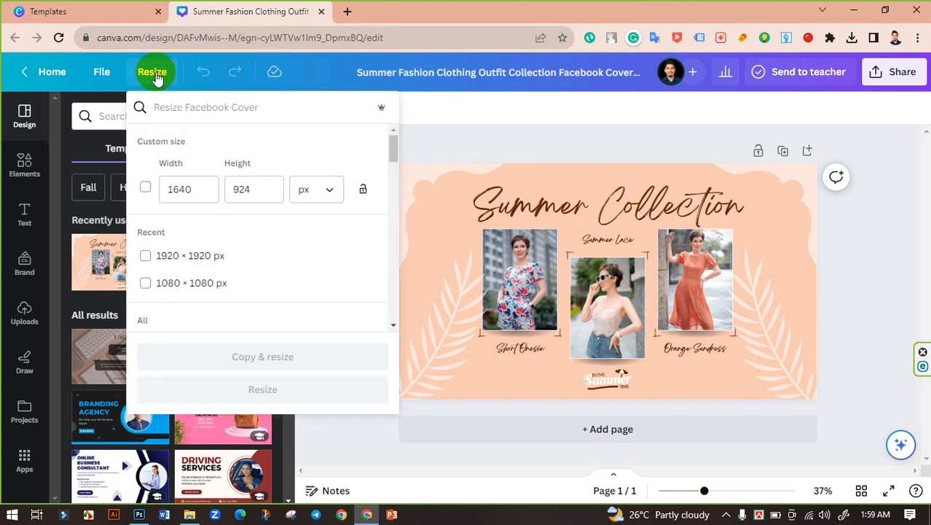
pyautogui.click(204, 188)
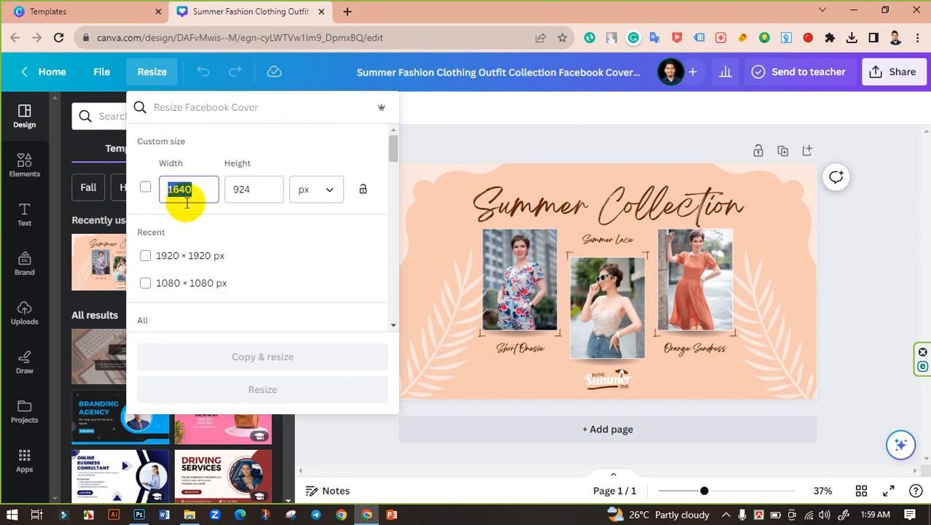
pyautogui.write('820')
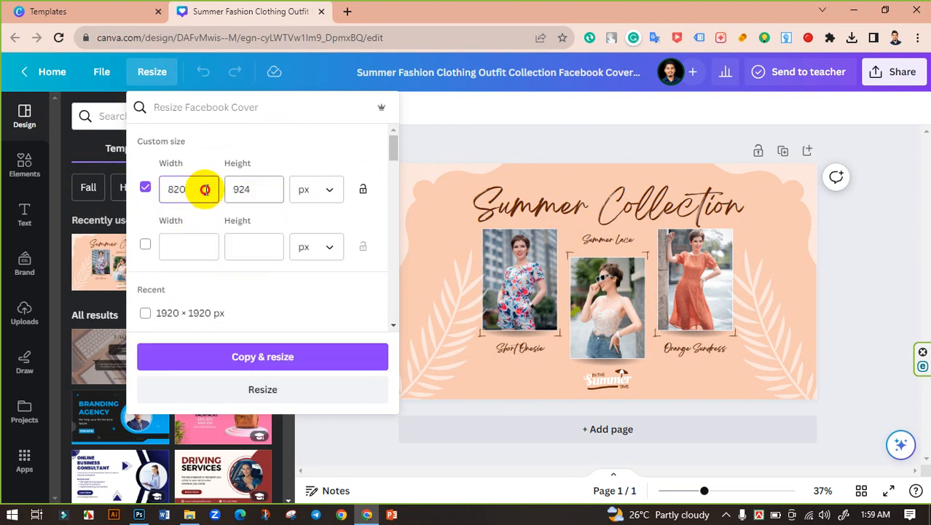
pyautogui.press('Tab')
pyautogui.write('360')
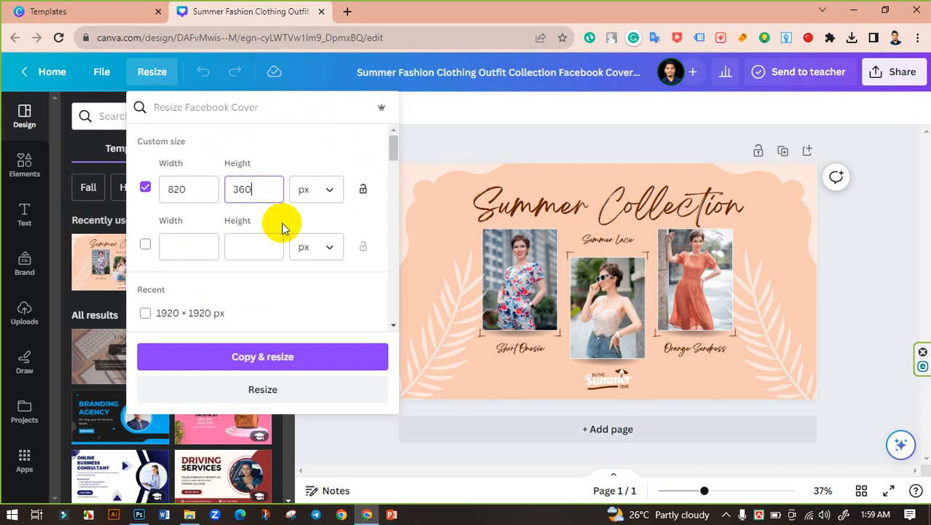
pyautogui.click(274, 357)
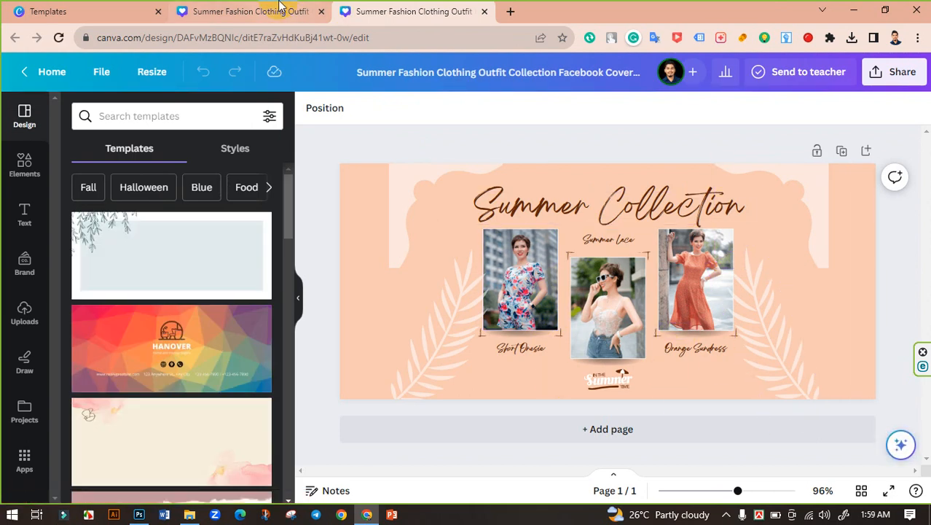
pyautogui.click(279, 7)
pyautogui.click(322, 11)
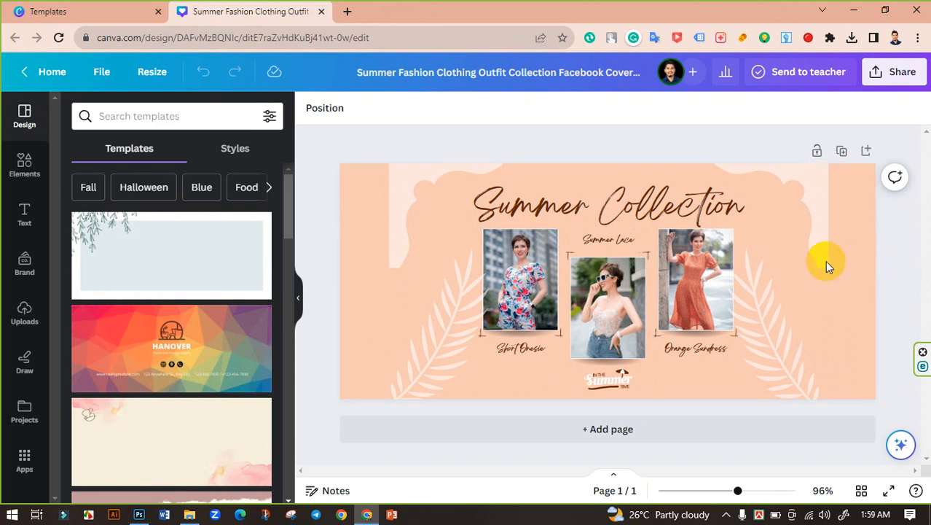
# - Move the two wavy corner decorations out to the cover's upper corners and delete the "In the Summer Time" logo below the middle photo
pyautogui.click(809, 226)
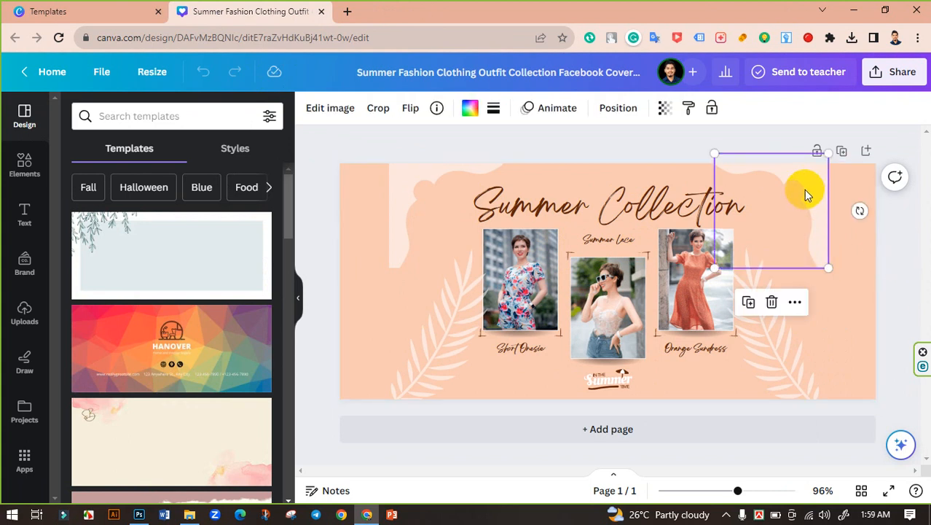
pyautogui.moveTo(804, 190); pyautogui.dragTo(849, 180)
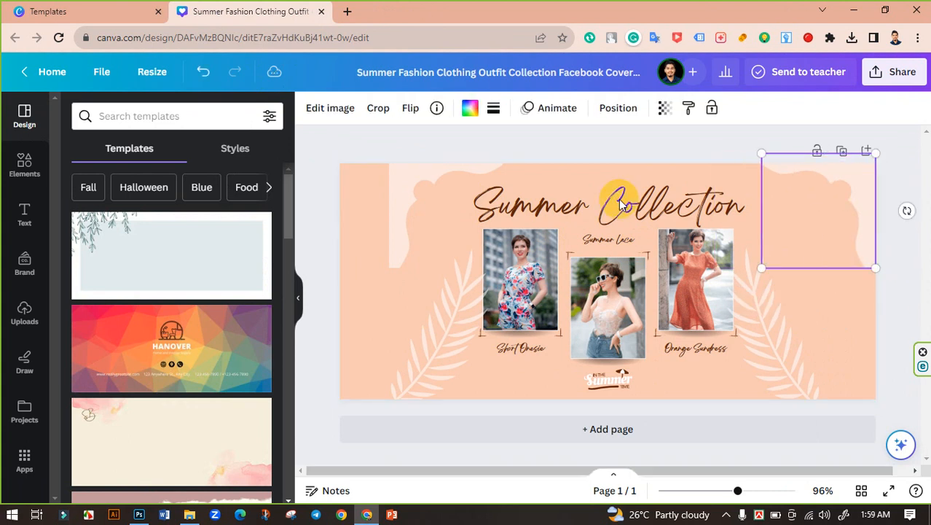
pyautogui.click(419, 177)
pyautogui.moveTo(420, 177); pyautogui.dragTo(372, 176)
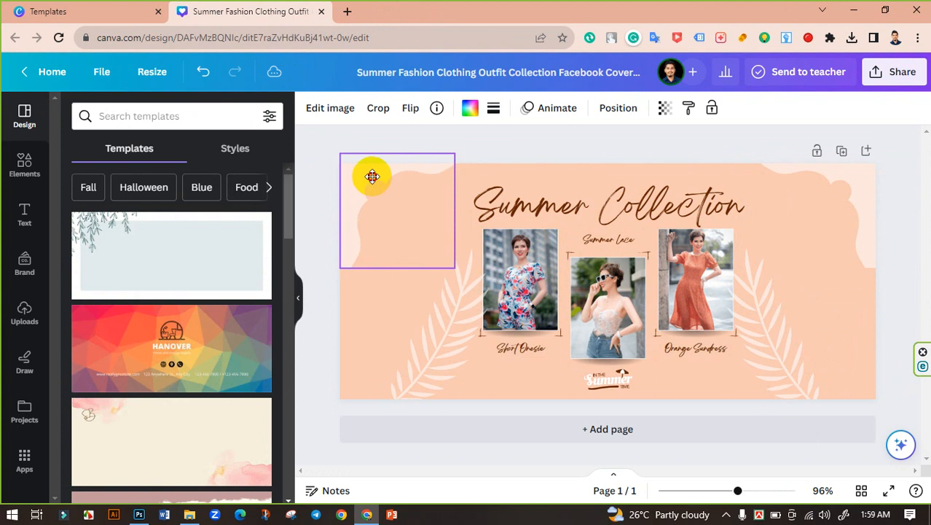
pyautogui.click(313, 189)
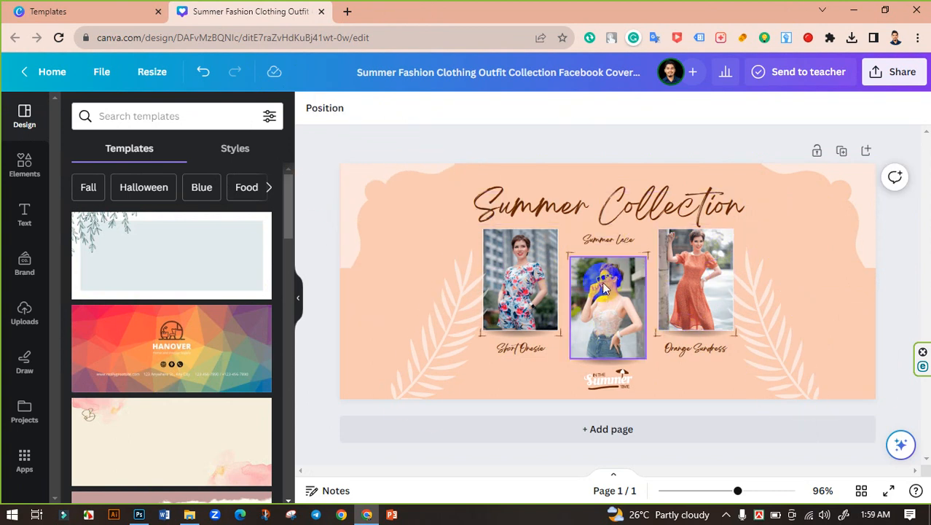
pyautogui.click(625, 384)
pyautogui.press('Delete')
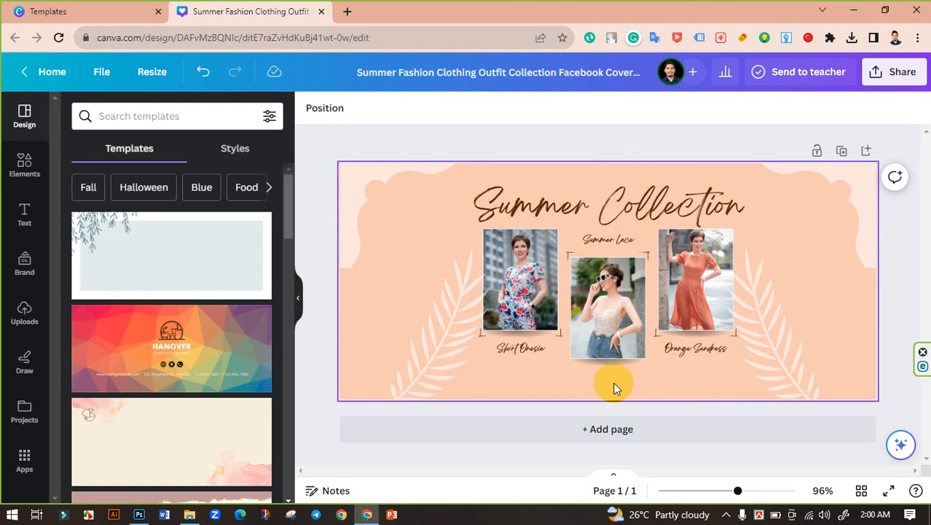
# - Add a rounded square shape and place it against the cover's left edge beside the corner decoration, slightly widened, as a margin guide
pyautogui.click(20, 169)
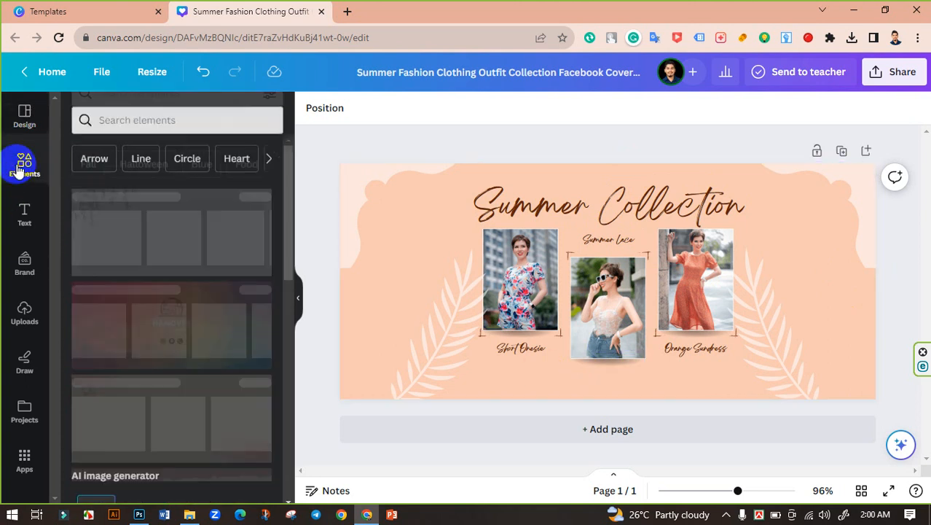
pyautogui.moveTo(86, 326)
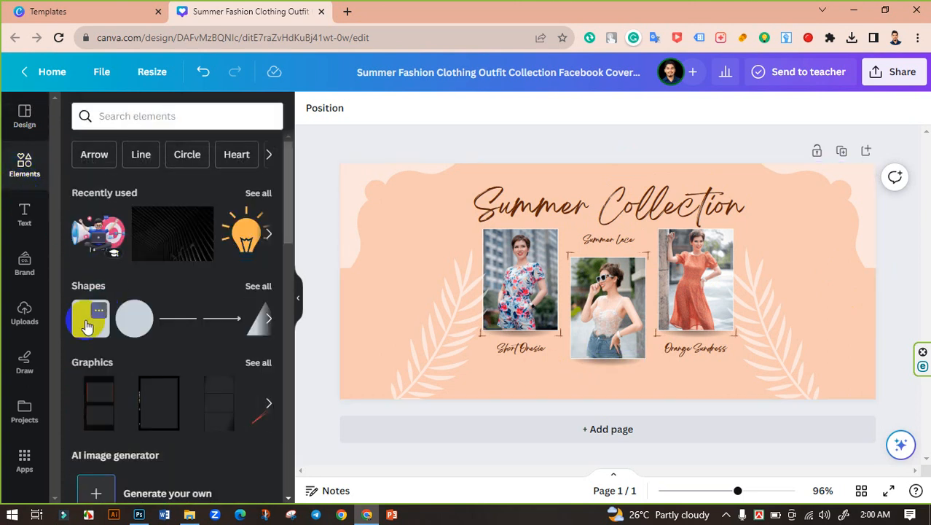
pyautogui.click(246, 286)
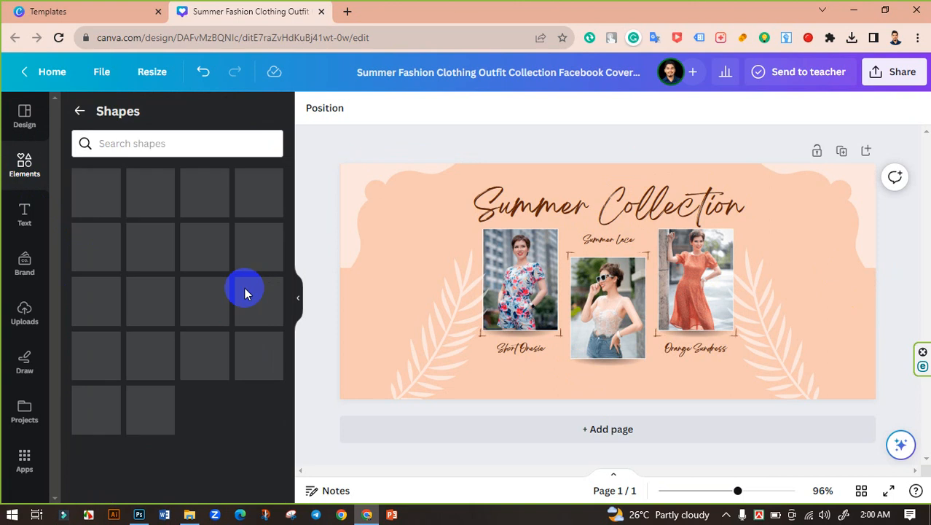
pyautogui.scroll(-3, 235, 302)
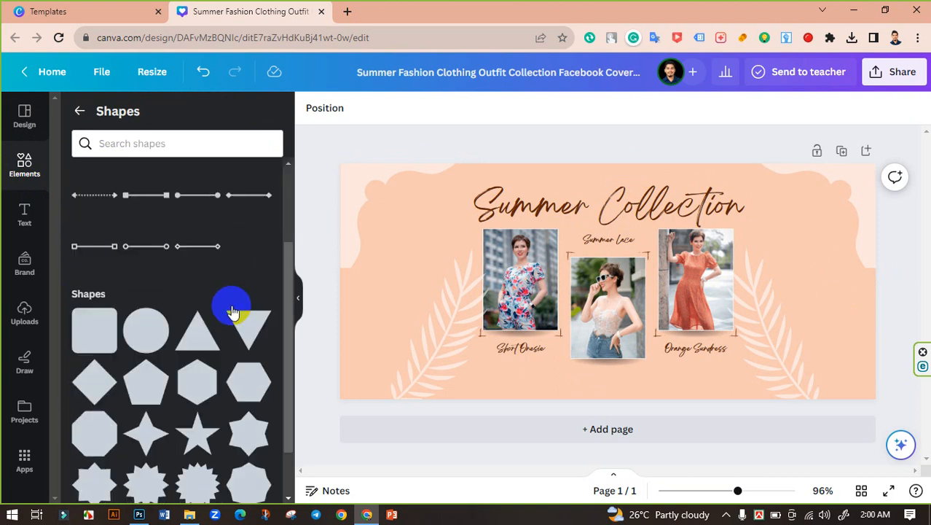
pyautogui.click(88, 319)
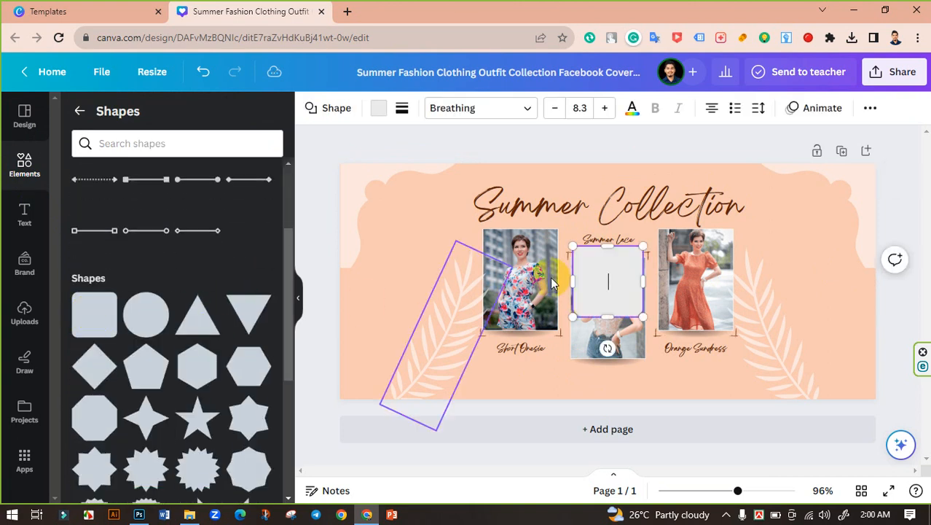
pyautogui.moveTo(608, 271); pyautogui.dragTo(429, 223)
pyautogui.click(322, 232)
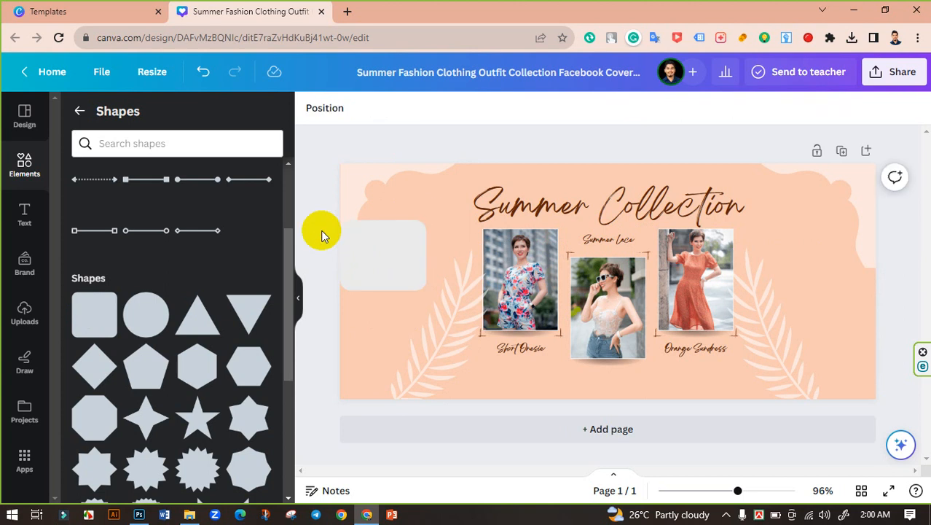
pyautogui.click(403, 253)
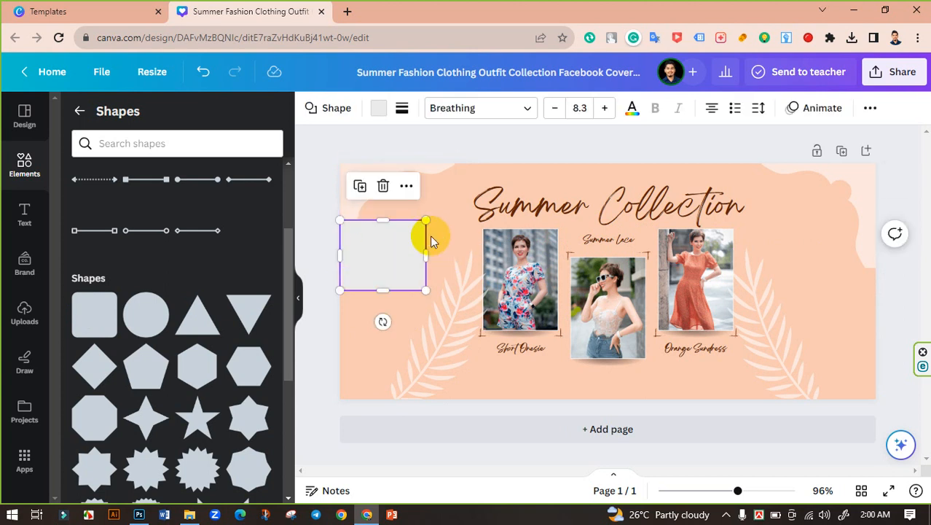
pyautogui.click(325, 236)
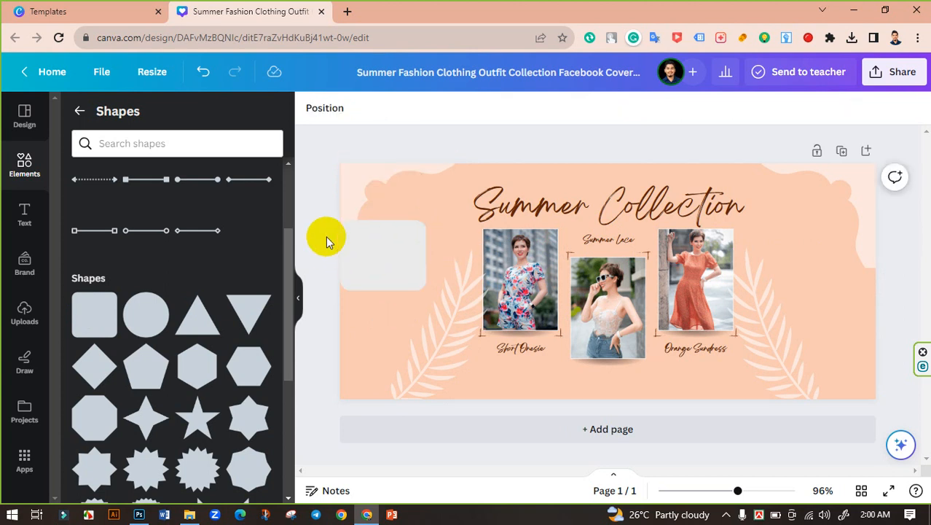
# - Place a copy of the rounded guide shape against the cover's right edge and make it slightly smaller
pyautogui.moveTo(391, 254); pyautogui.dragTo(843, 249)
pyautogui.moveTo(791, 221); pyautogui.dragTo(805, 229)
pyautogui.click(901, 269)
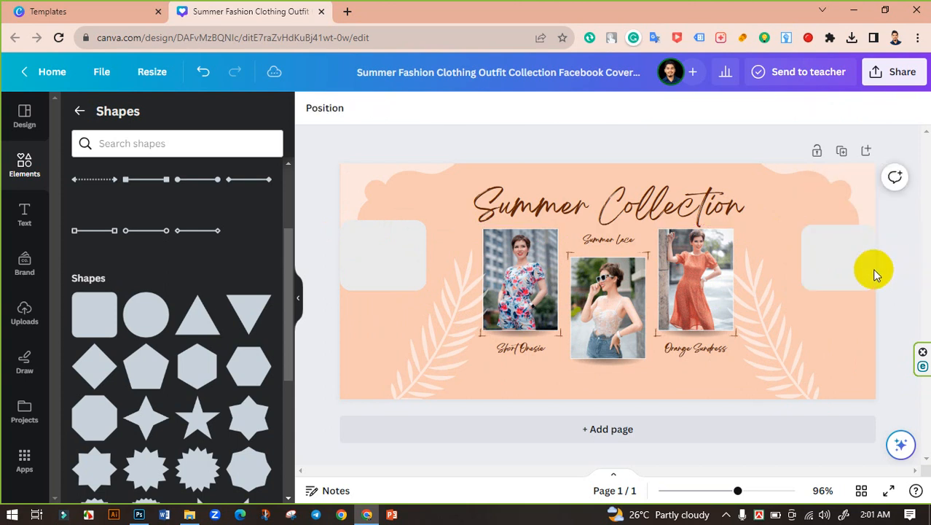
# - Place flattened copies of the guide shape at the middle of the cover's top and bottom edges
pyautogui.moveTo(836, 264); pyautogui.dragTo(599, 156)
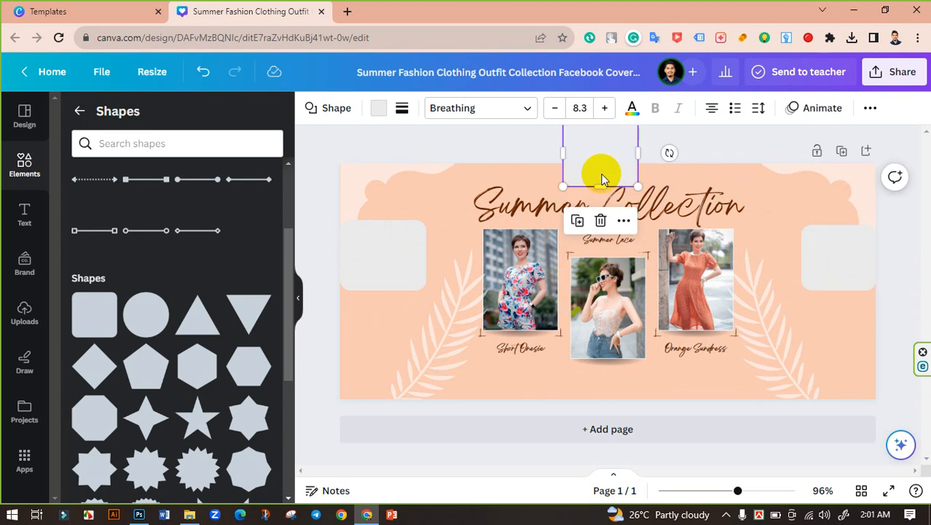
pyautogui.moveTo(635, 181); pyautogui.dragTo(639, 187)
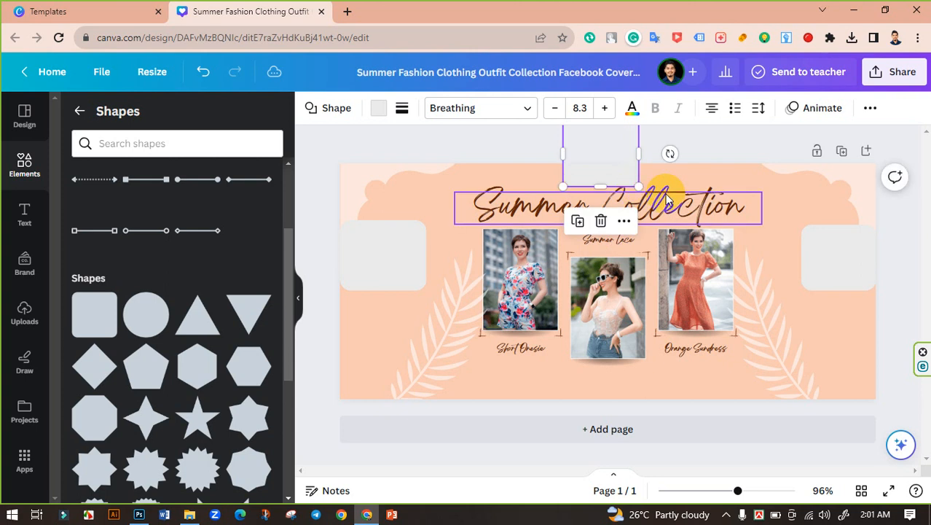
pyautogui.moveTo(620, 156); pyautogui.dragTo(618, 198)
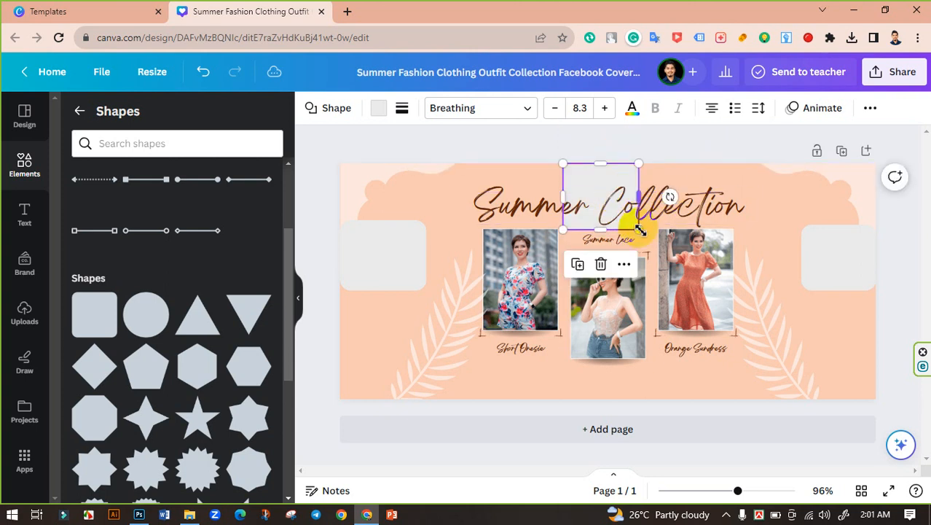
pyautogui.moveTo(639, 229); pyautogui.dragTo(583, 382)
pyautogui.click(605, 148)
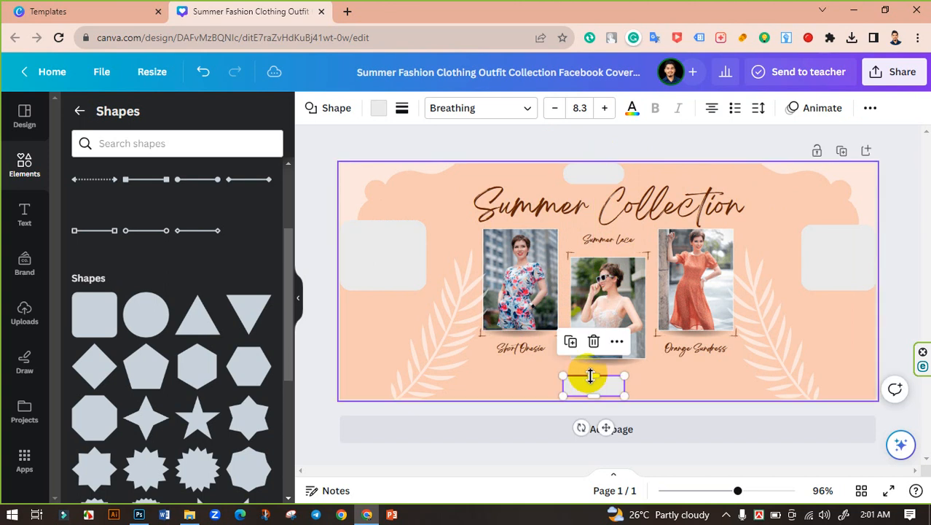
pyautogui.click(518, 173)
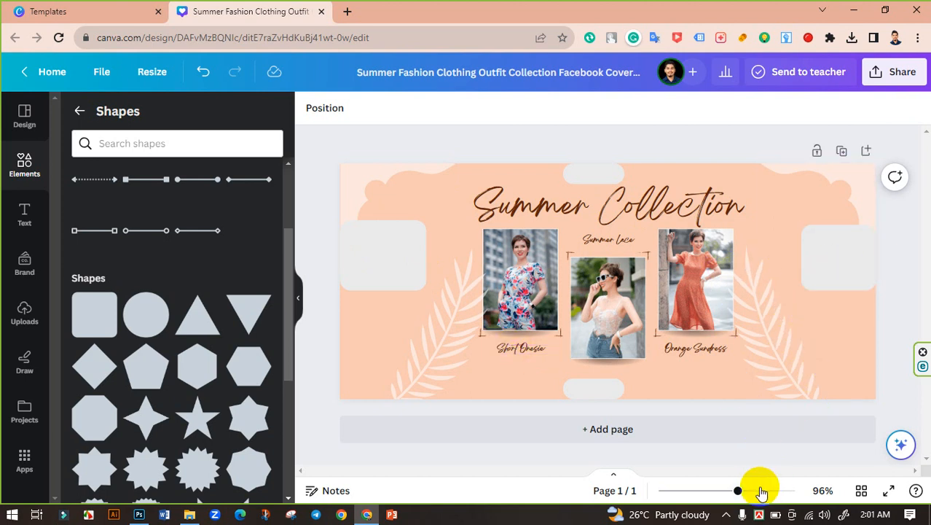
# - Move the Short Onesie photo together with its shadow, corner frame and caption to the left, away from the middle photo
pyautogui.moveTo(737, 491); pyautogui.dragTo(754, 490)
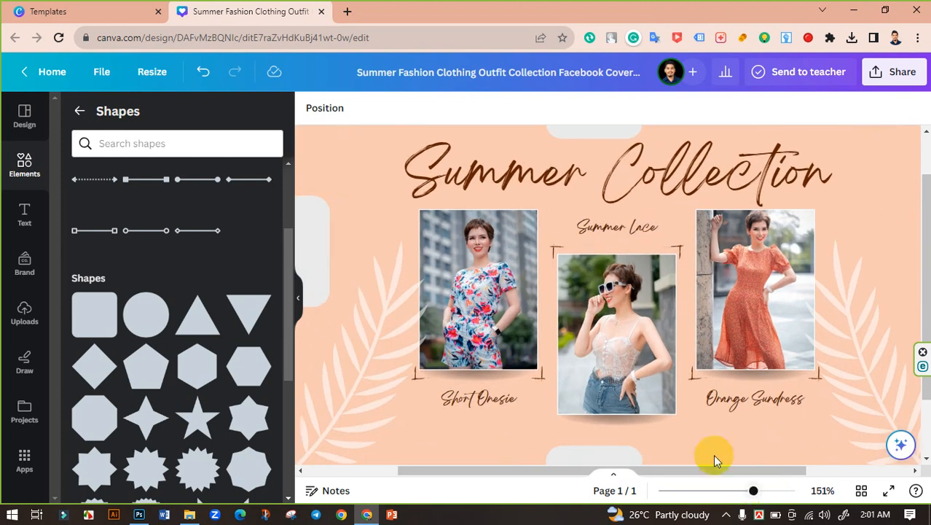
pyautogui.click(448, 395)
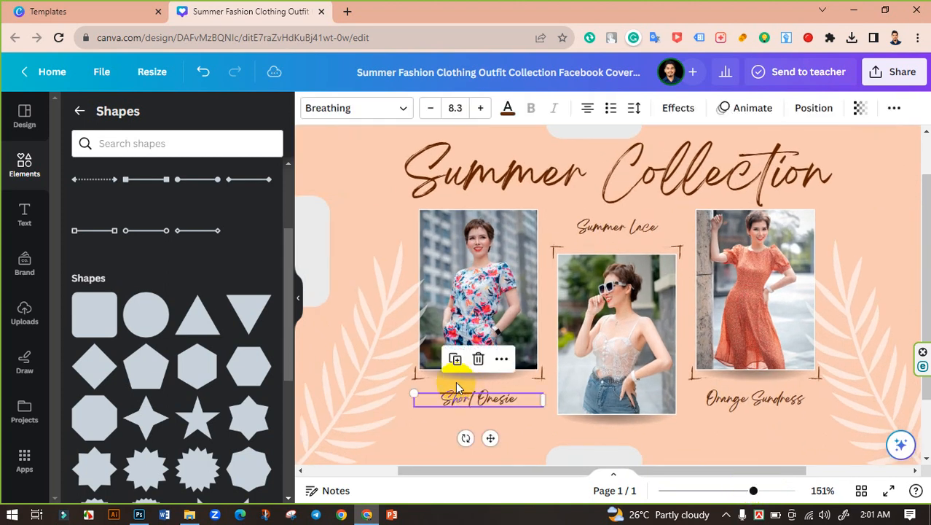
pyautogui.keyDown('shift'); pyautogui.click(419, 377); pyautogui.keyUp('shift')
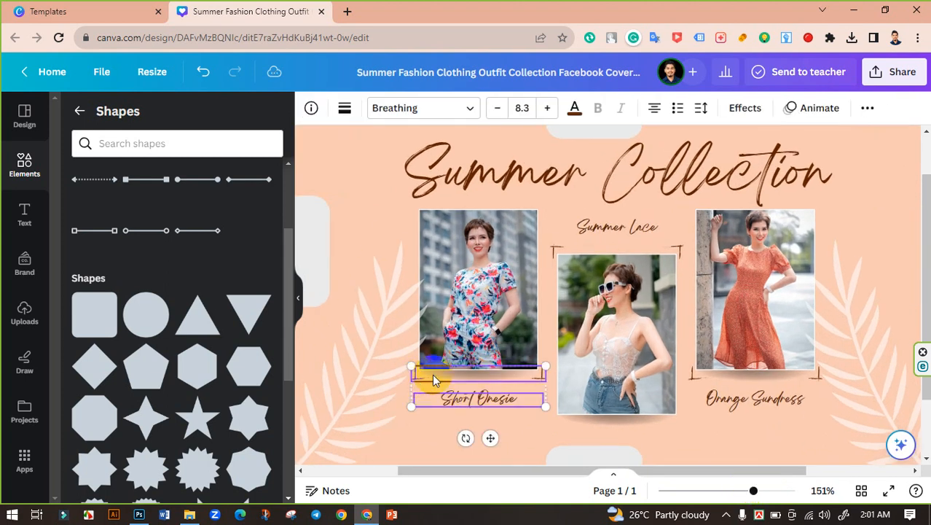
pyautogui.keyDown('shift'); pyautogui.click(492, 317); pyautogui.keyUp('shift')
pyautogui.moveTo(492, 317); pyautogui.dragTo(443, 313)
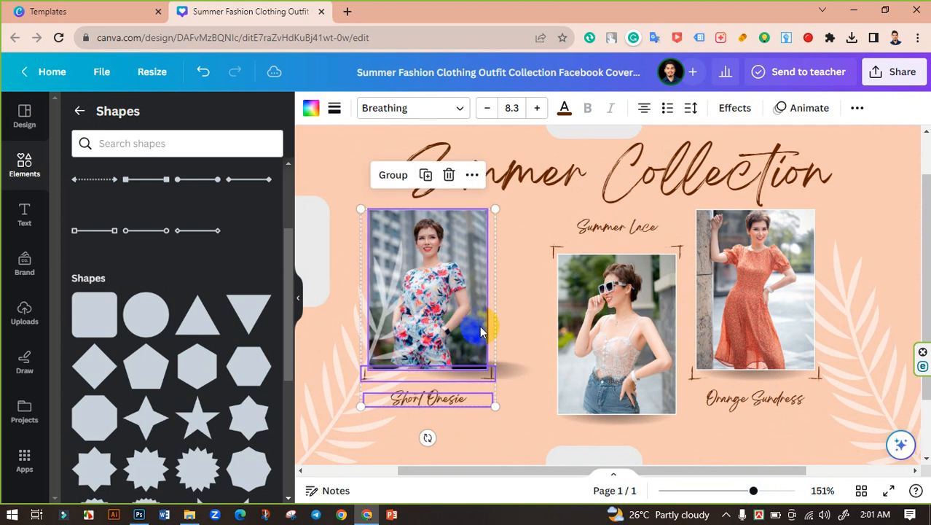
pyautogui.hotkey('ctrl', 'z')
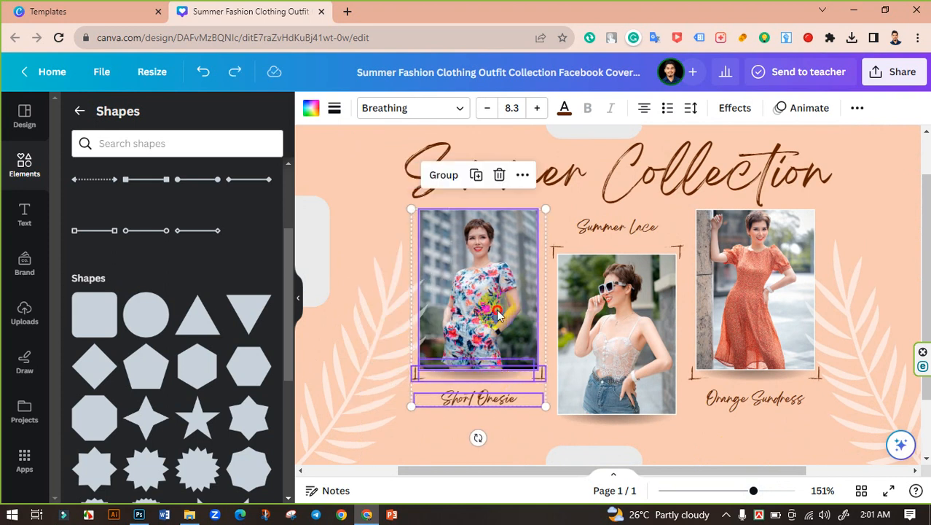
pyautogui.moveTo(503, 313); pyautogui.dragTo(464, 312)
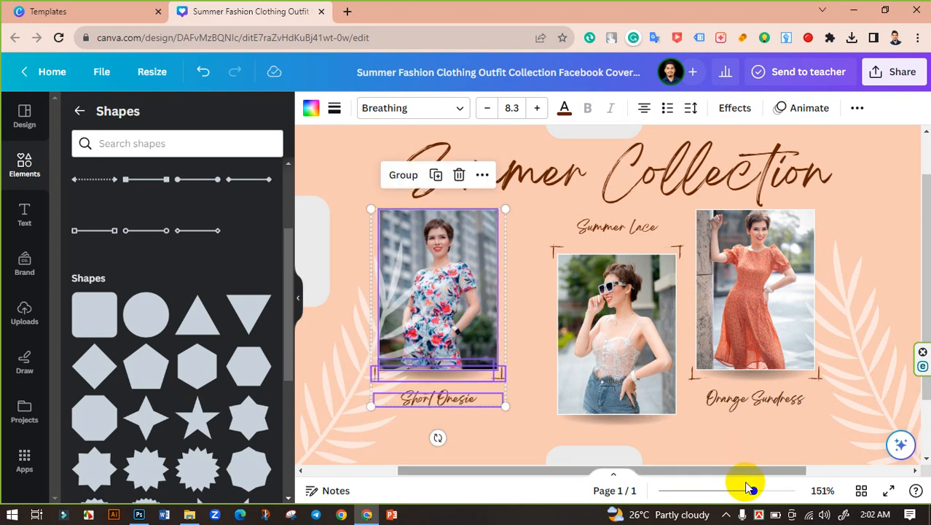
# - Move the Orange Sundress photo together with its shadow, corner frame and caption to the right, away from the middle photo
pyautogui.moveTo(753, 495); pyautogui.dragTo(743, 494)
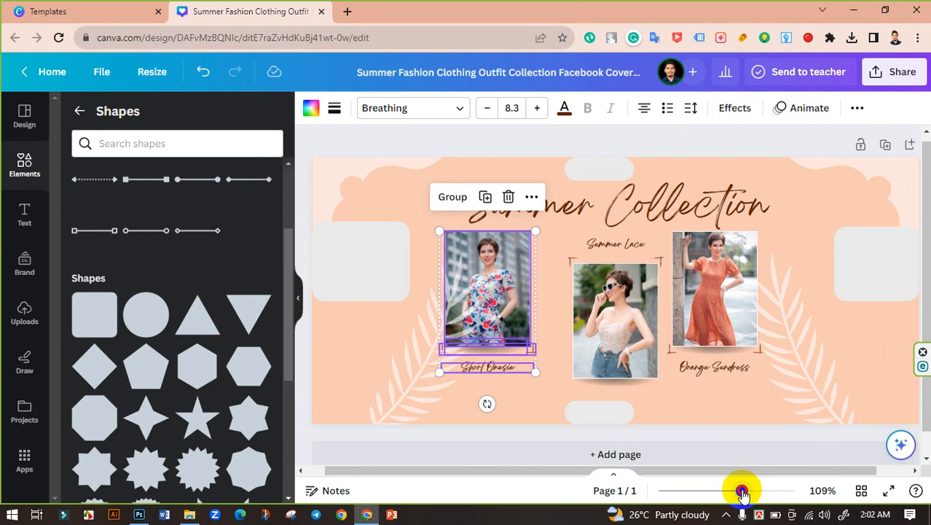
pyautogui.click(717, 372)
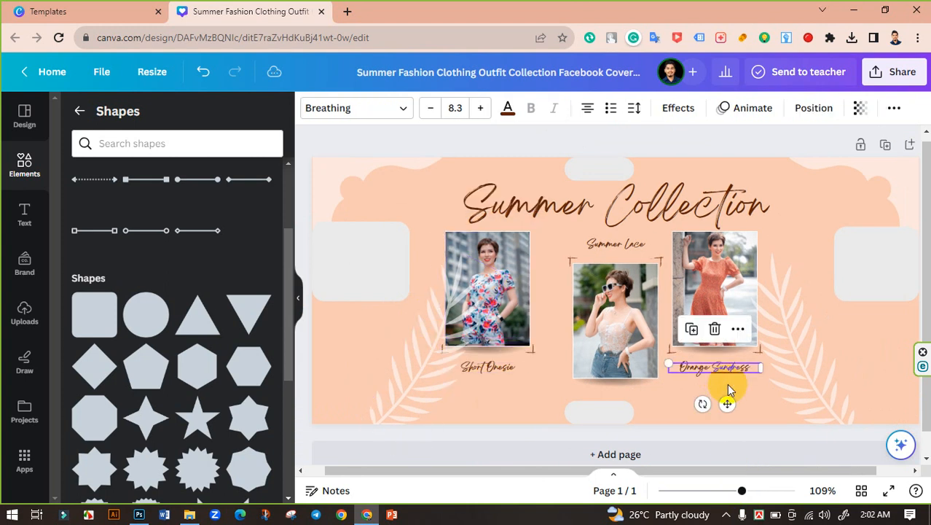
pyautogui.keyDown('shift'); pyautogui.click(691, 309); pyautogui.keyUp('shift')
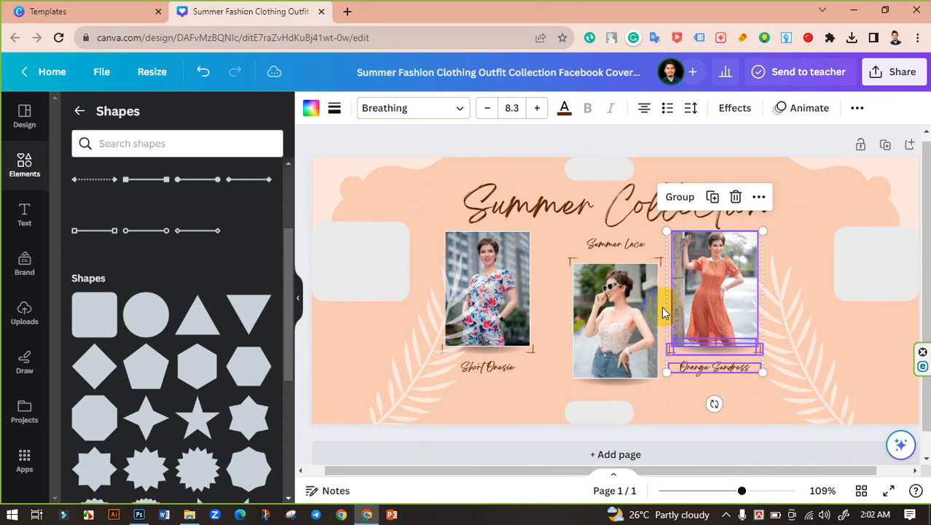
pyautogui.moveTo(734, 299); pyautogui.dragTo(749, 301)
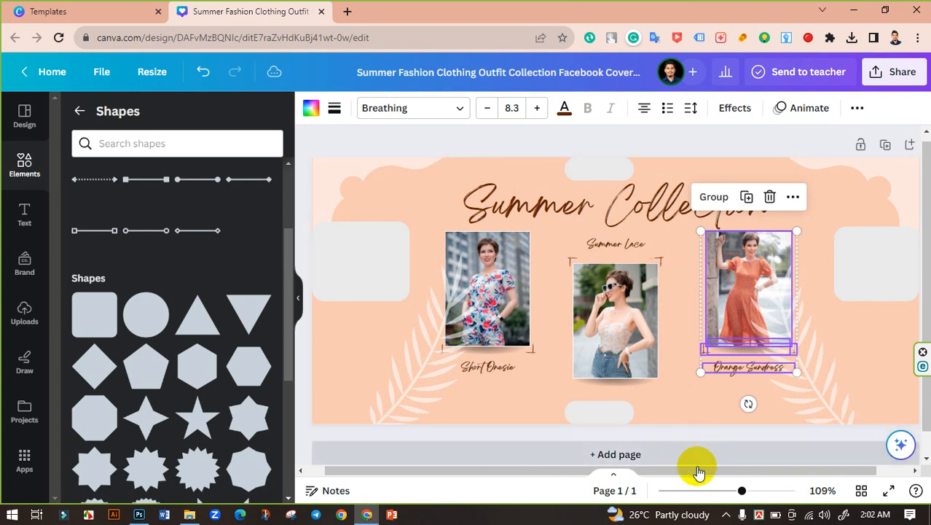
# - Change the middle photo's caption from "Summer Lace" to "Summer Three Piece"
pyautogui.moveTo(740, 494)
pyautogui.mouseDown()
pyautogui.moveTo(732, 491)
pyautogui.moveTo(750, 491)
pyautogui.mouseUp()
pyautogui.click(530, 150)
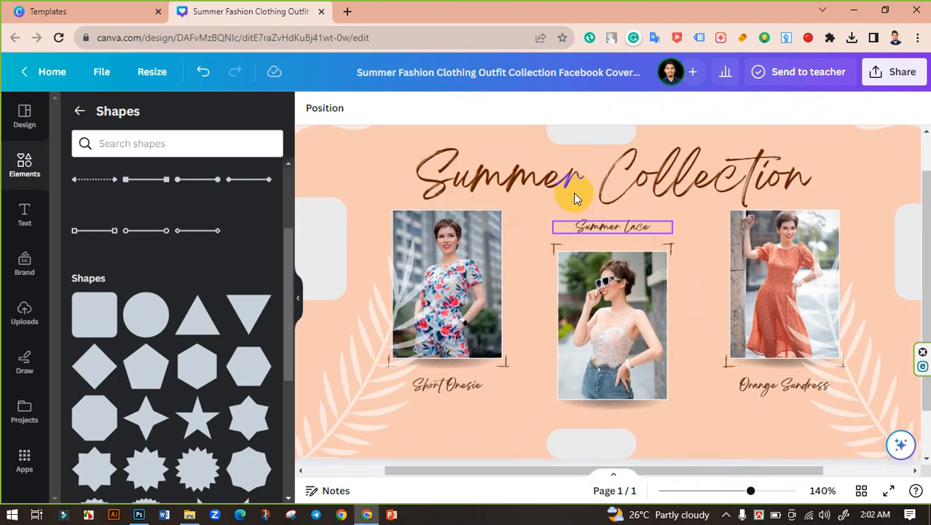
pyautogui.doubleClick(618, 229)
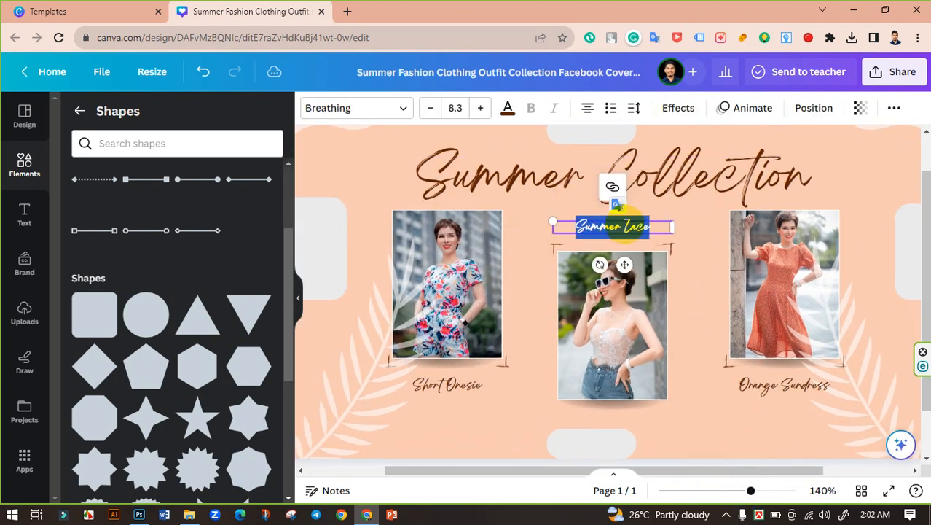
pyautogui.moveTo(660, 232); pyautogui.dragTo(625, 227)
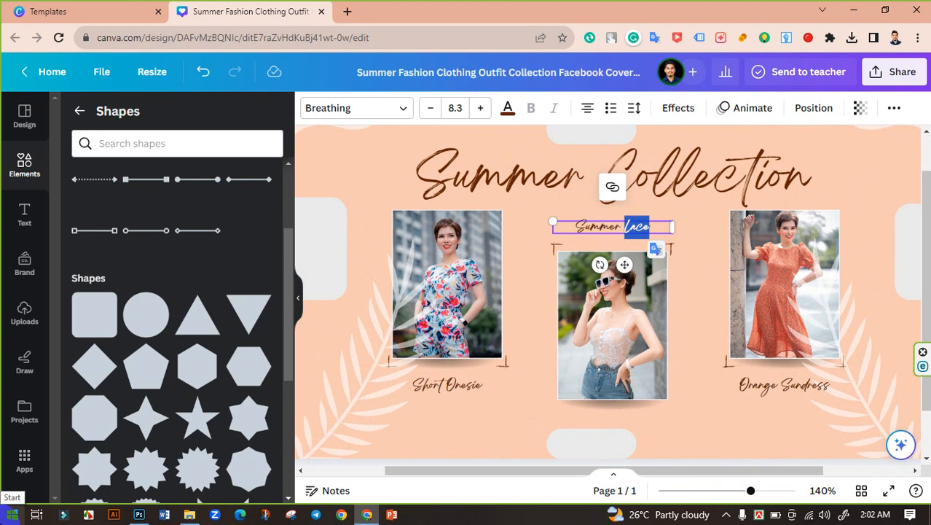
pyautogui.write('Th')
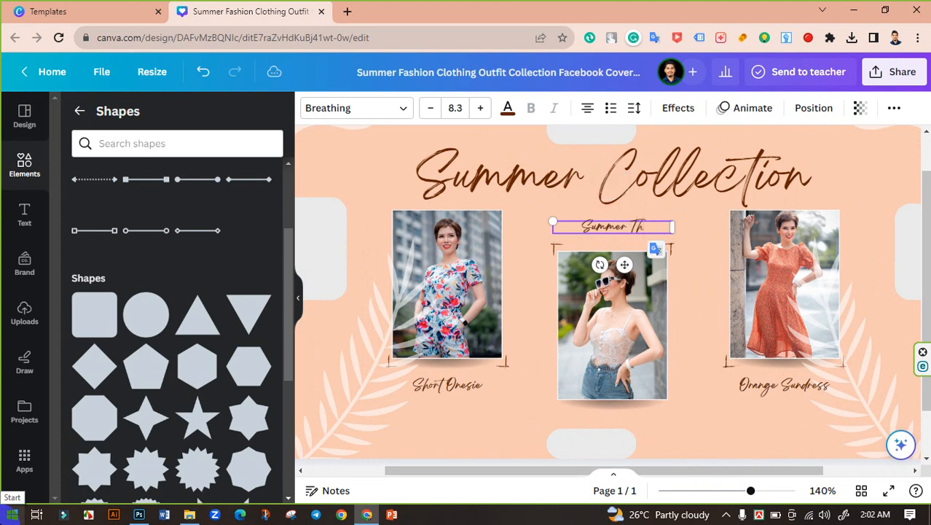
pyautogui.write('ree P')
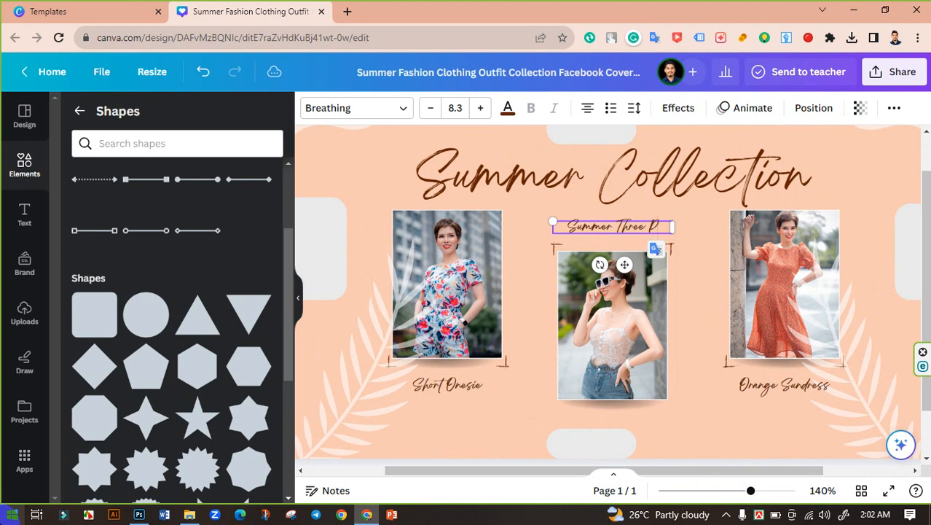
pyautogui.write('iece')
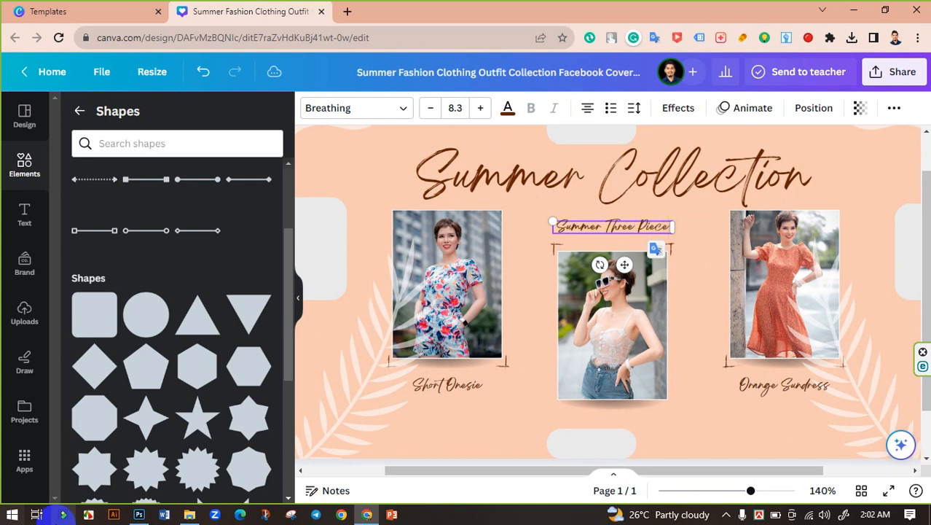
# - Replace the "Short Onesie" caption text with "Winter Three Piece"
pyautogui.click(443, 385)
pyautogui.click(445, 385)
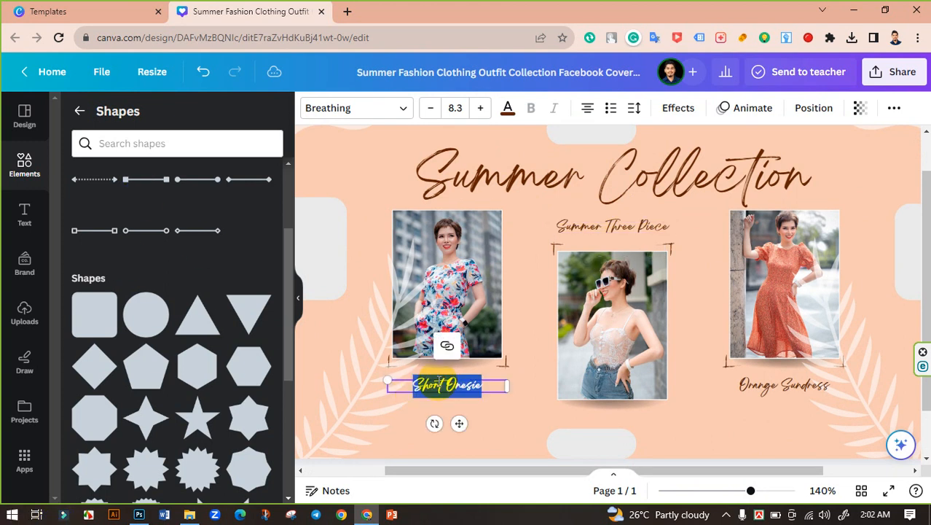
pyautogui.write('Winter Th')
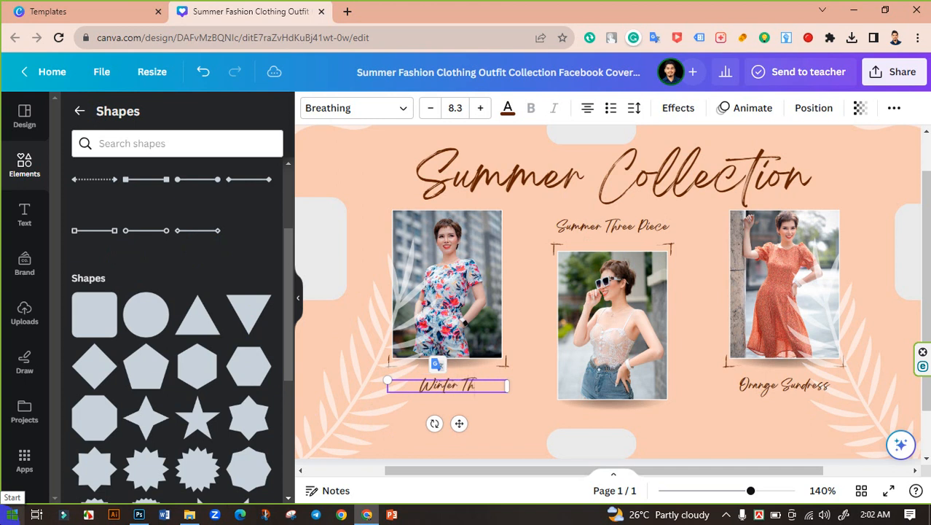
pyautogui.write('ree ')
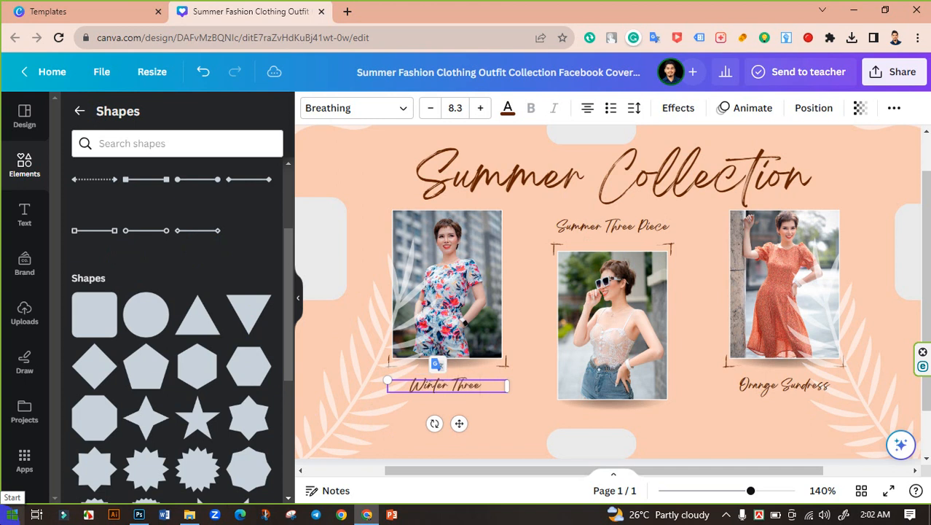
pyautogui.write('Piece')
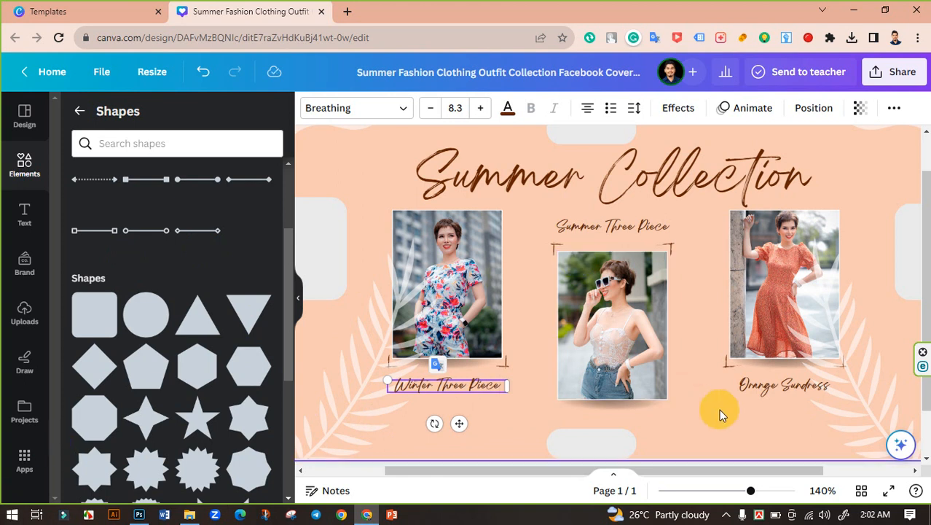
# - Replace the "Orange Sundress" caption text with "Girls Three Piece"
pyautogui.click(765, 390)
pyautogui.click(758, 405)
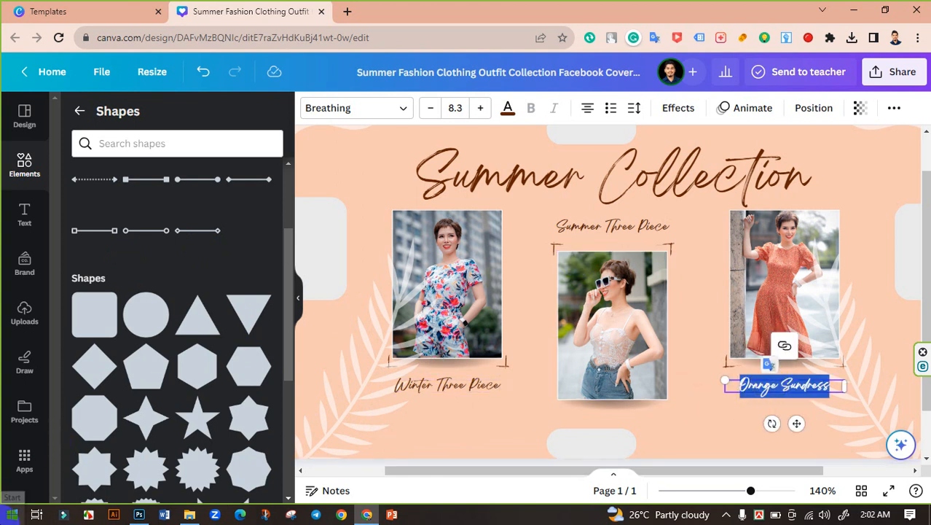
pyautogui.write('S')
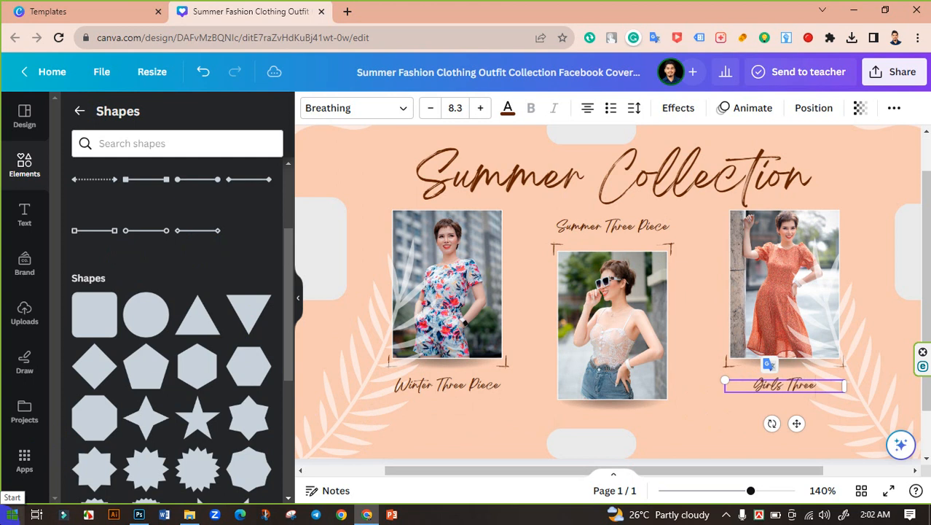
pyautogui.write('irls Three Piece')
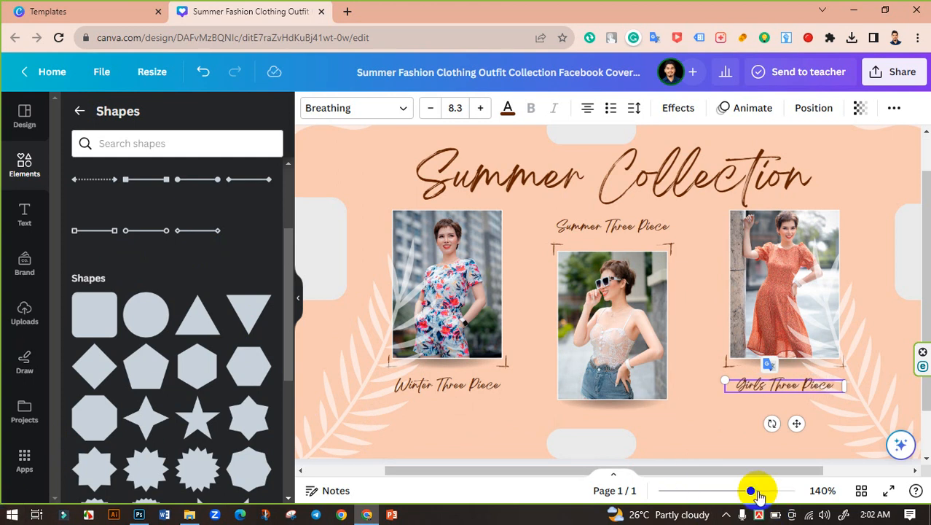
# - Delete the image above the "Winter Three Piece" caption while keeping its frame
pyautogui.moveTo(752, 491); pyautogui.dragTo(736, 492)
pyautogui.click(319, 213)
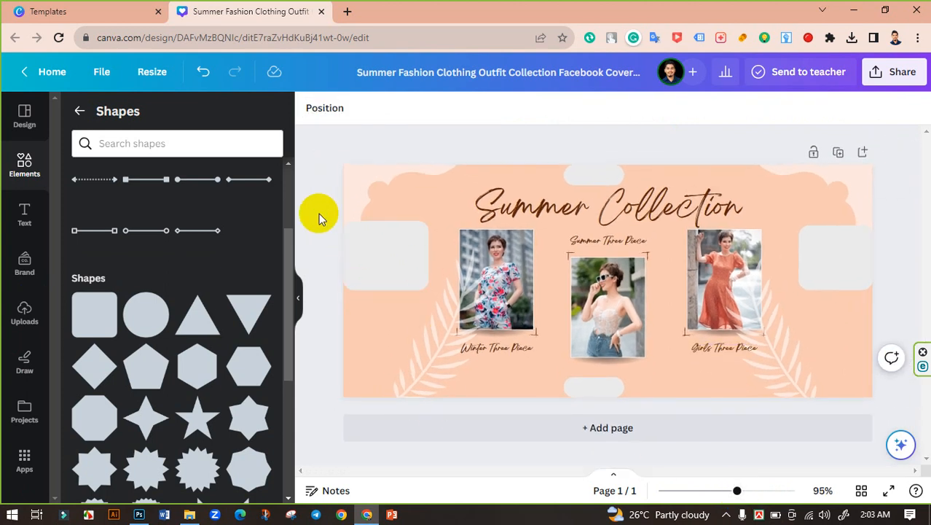
pyautogui.click(529, 271)
pyautogui.click(496, 194)
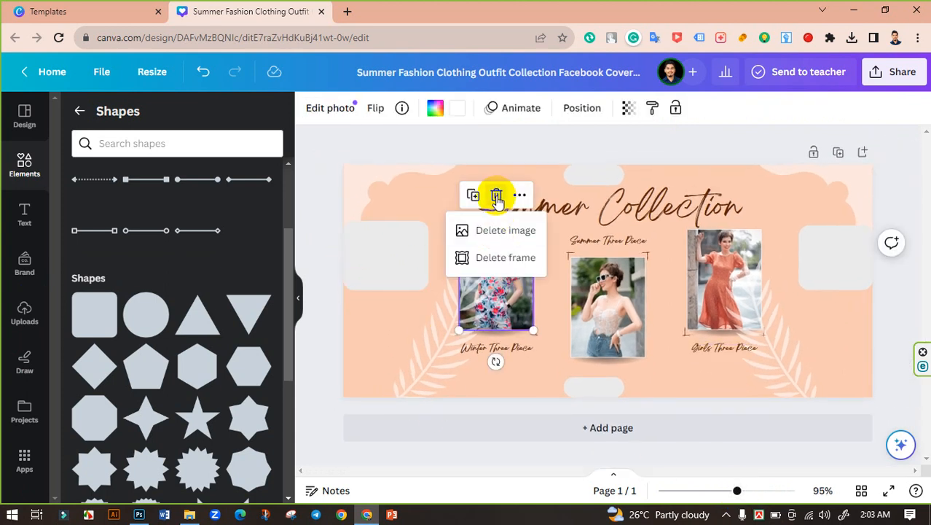
pyautogui.click(500, 230)
# - Delete the image above the "Girls Three Piece" caption while keeping its frame
pyautogui.click(603, 277)
pyautogui.click(608, 220)
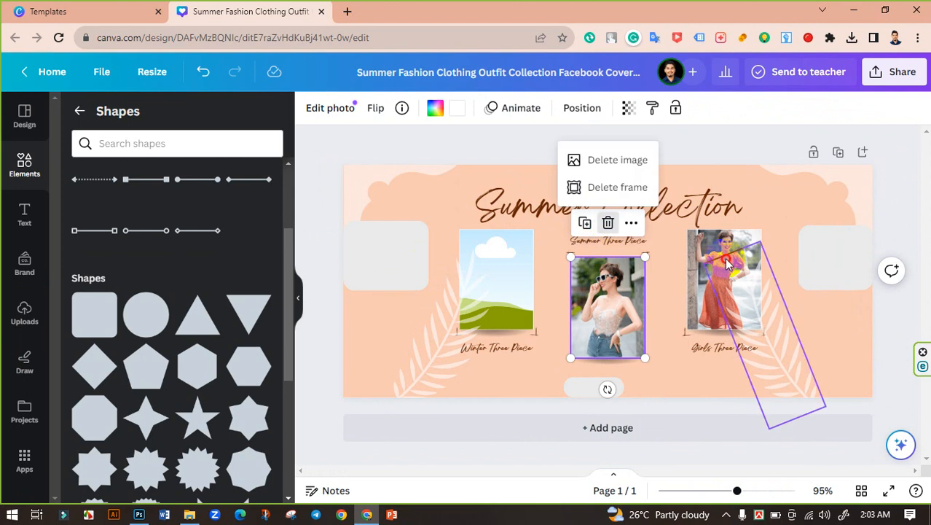
pyautogui.click(724, 257)
pyautogui.click(718, 235)
pyautogui.click(708, 232)
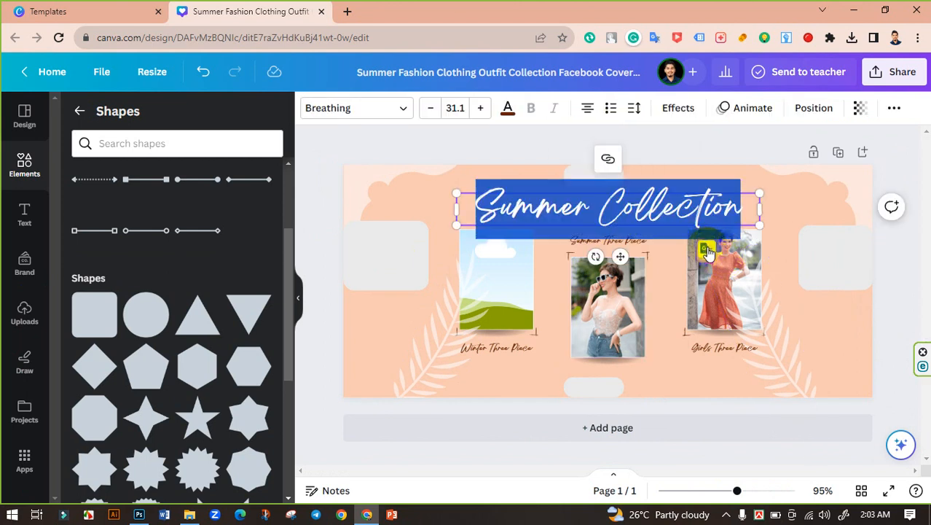
pyautogui.click(705, 259)
pyautogui.click(724, 197)
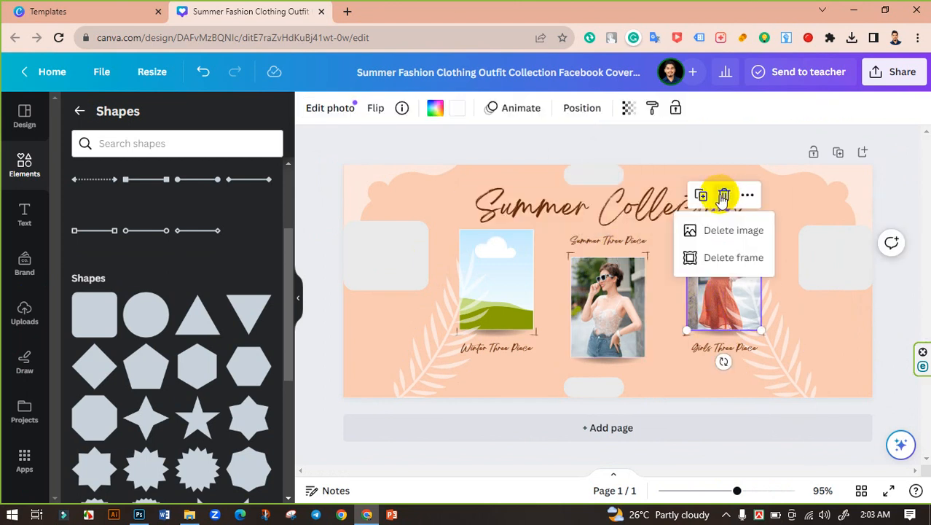
pyautogui.click(705, 231)
# - Move the two leaf branches outward so they stand clear of the left and right photo frames
pyautogui.click(765, 357)
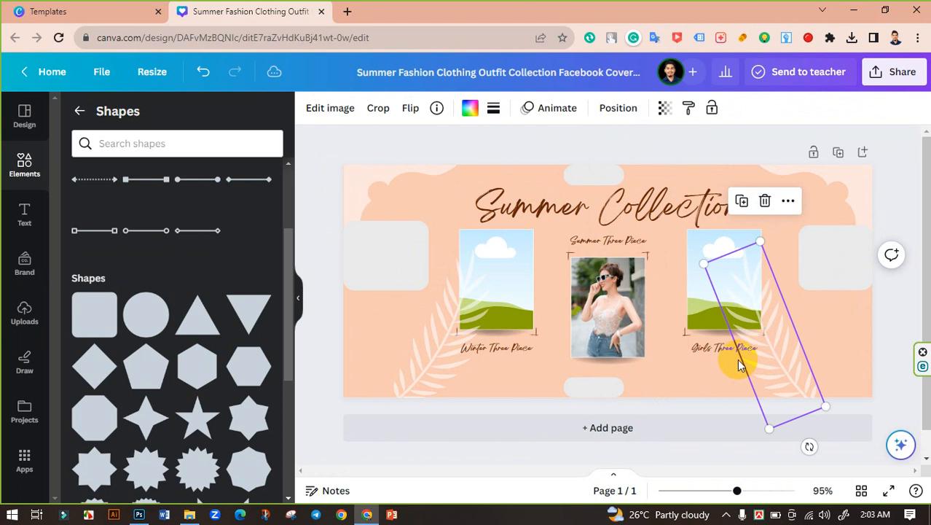
pyautogui.keyDown('shift'); pyautogui.click(428, 373); pyautogui.keyUp('shift')
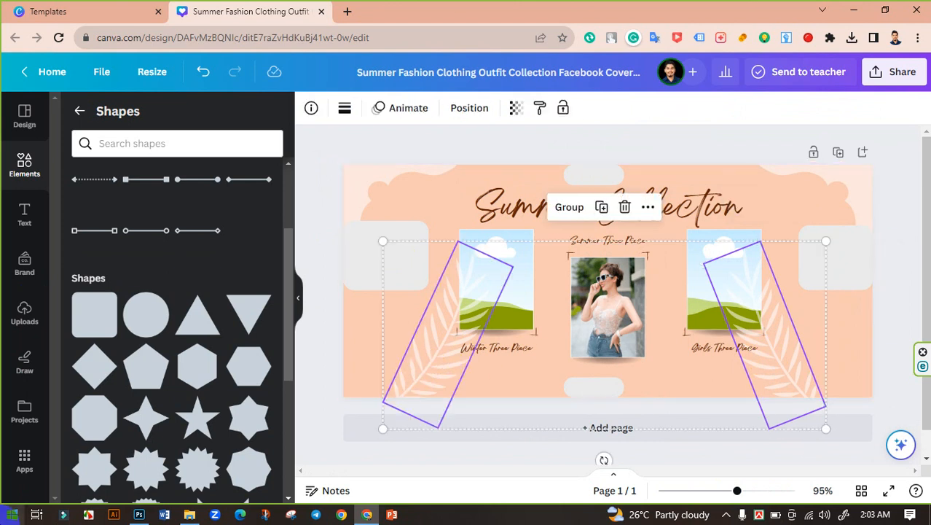
pyautogui.click(426, 367)
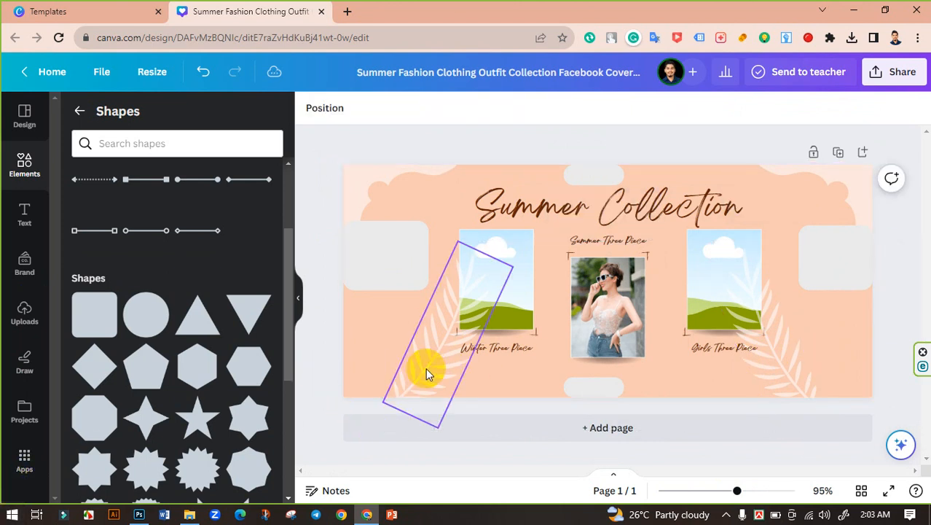
pyautogui.moveTo(426, 368); pyautogui.dragTo(394, 370)
pyautogui.moveTo(774, 386); pyautogui.dragTo(823, 387)
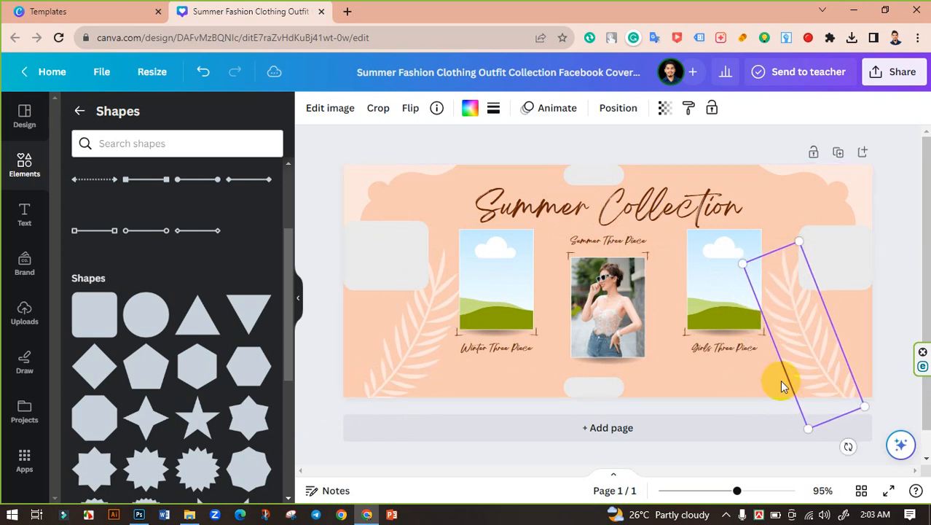
pyautogui.click(314, 201)
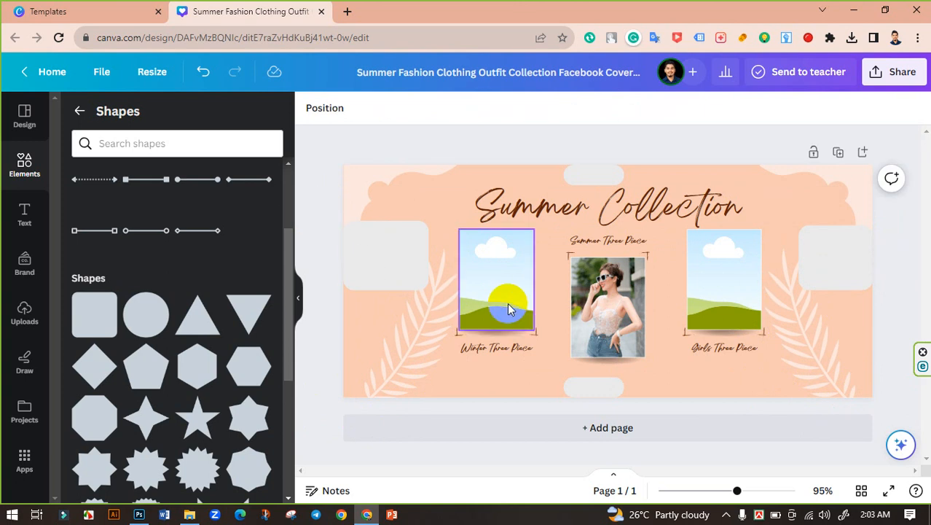
# - Delete the image under the "Summer Three Piece" caption while keeping its frame
pyautogui.click(601, 314)
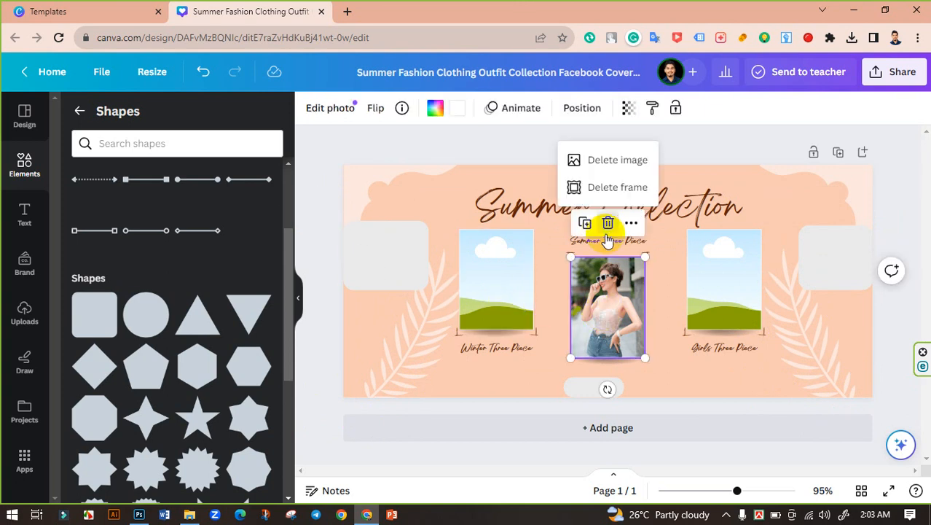
pyautogui.click(602, 161)
pyautogui.click(313, 193)
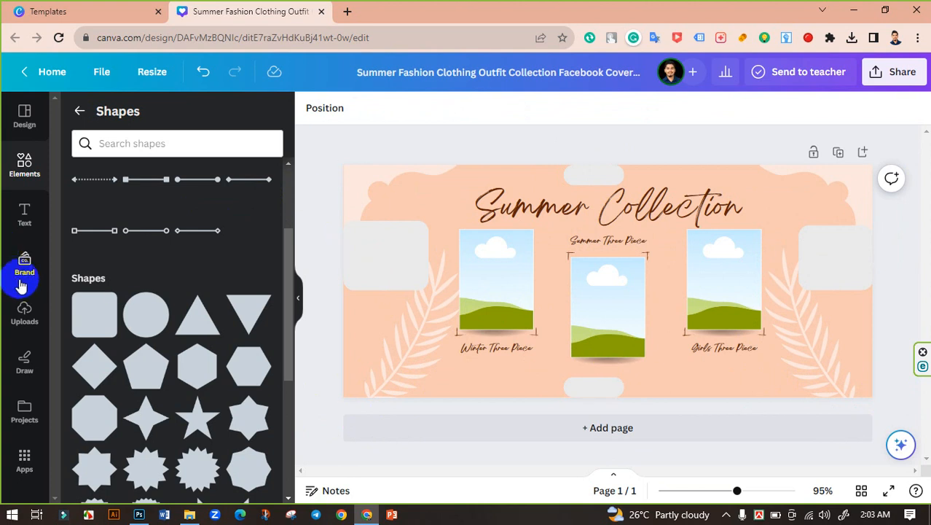
# - Upload the dress photos 1 (12).jpg, 1 (1).jpg and 1 (2).jpg from the Downloads folder
pyautogui.click(24, 312)
pyautogui.click(175, 150)
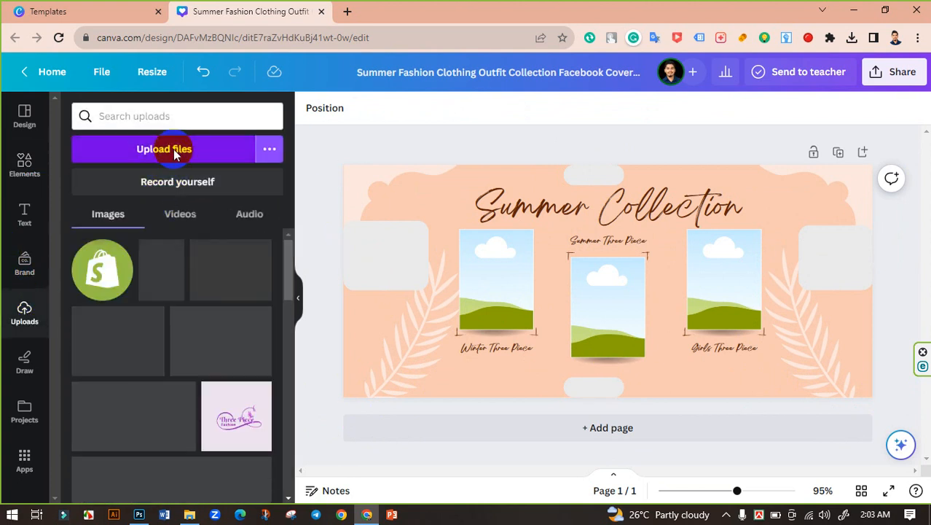
pyautogui.scroll(2, 55, 142)
pyautogui.scroll(2, 55, 142)
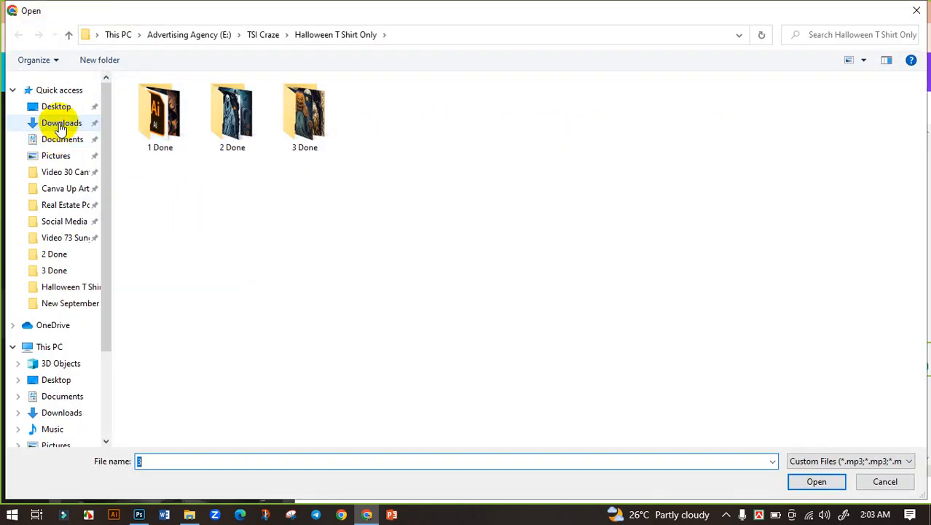
pyautogui.click(62, 123)
pyautogui.click(158, 133)
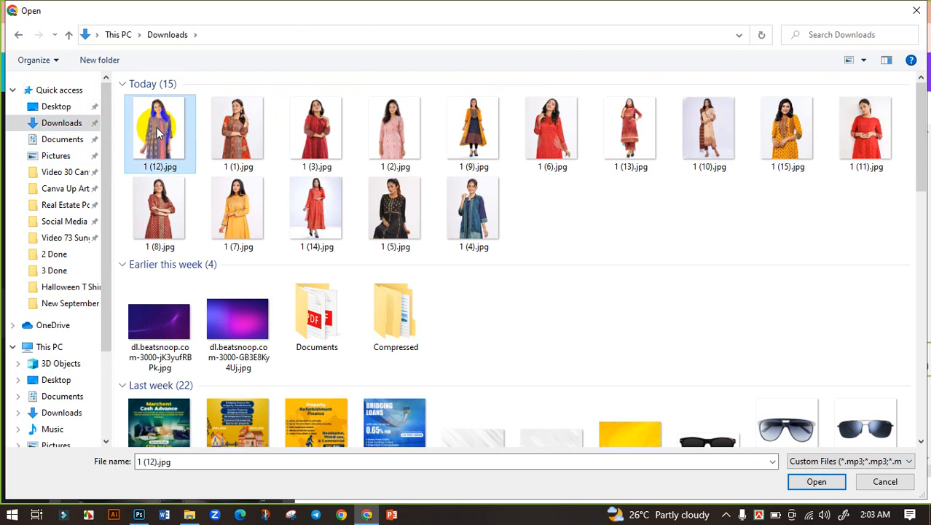
pyautogui.keyDown('ctrl'); pyautogui.click(237, 131); pyautogui.keyUp('ctrl')
pyautogui.keyDown('ctrl'); pyautogui.click(314, 131); pyautogui.keyUp('ctrl')
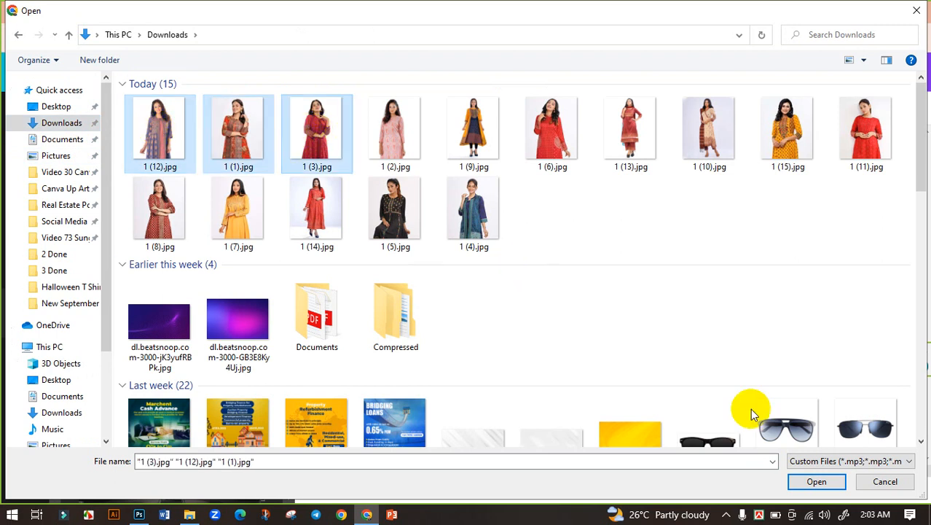
pyautogui.click(179, 157)
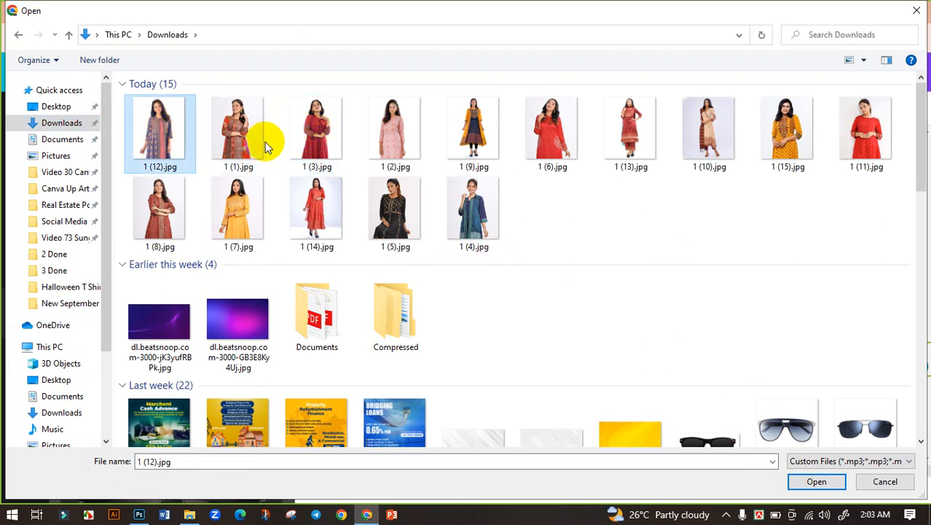
pyautogui.keyDown('ctrl'); pyautogui.click(250, 133); pyautogui.keyUp('ctrl')
pyautogui.keyDown('ctrl'); pyautogui.click(403, 131); pyautogui.keyUp('ctrl')
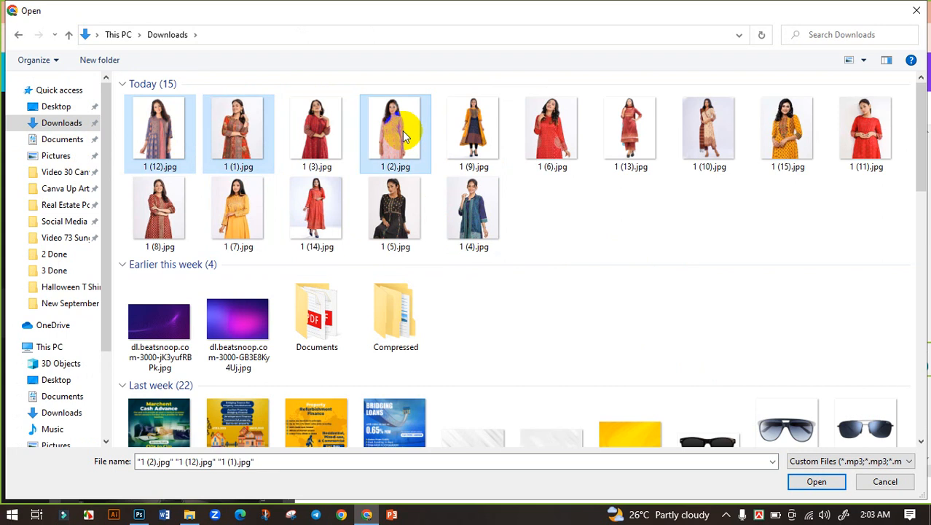
pyautogui.click(812, 481)
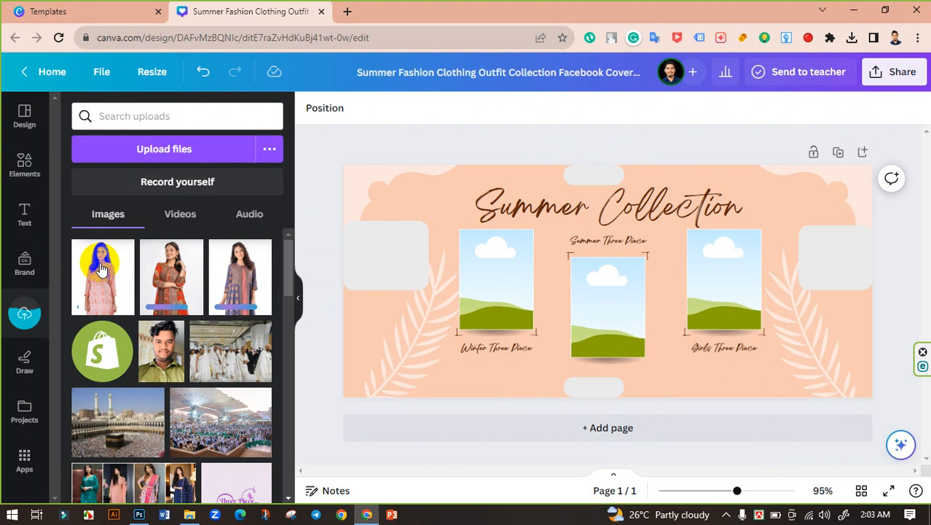
# - Fill the left frame with the pink dress photo, the middle with the red patterned dress and the right with the purple dress
pyautogui.moveTo(102, 276); pyautogui.dragTo(492, 301)
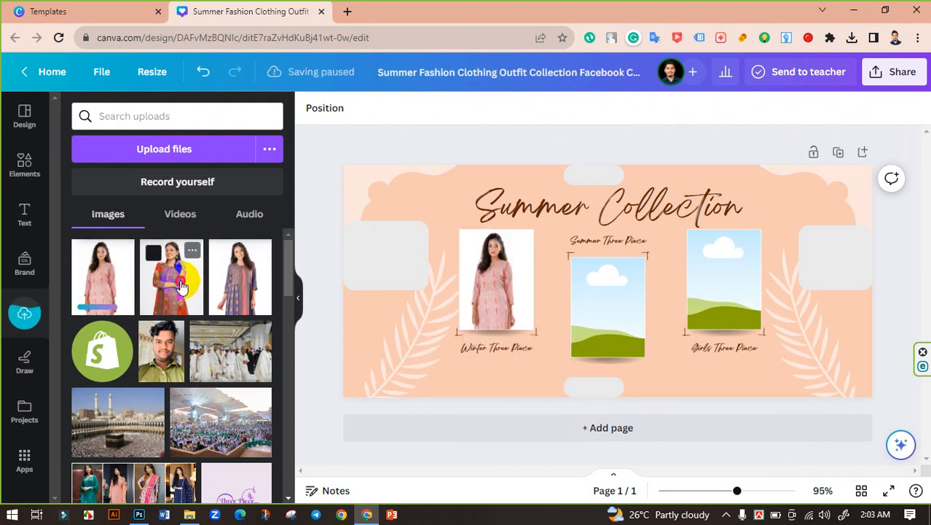
pyautogui.moveTo(164, 280); pyautogui.dragTo(604, 342)
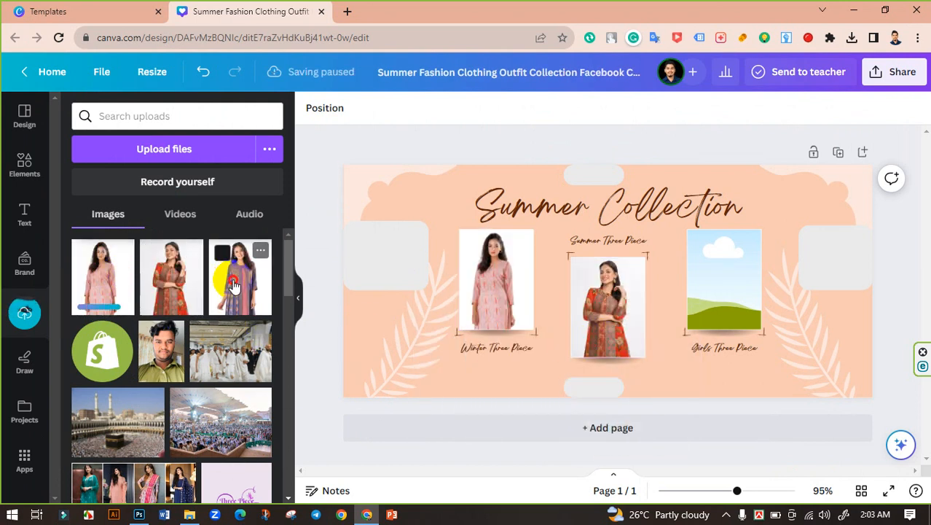
pyautogui.moveTo(227, 281); pyautogui.dragTo(661, 349)
# - Enlarge the purple dress photo within its frame and shift it so the model is centred
pyautogui.doubleClick(732, 308)
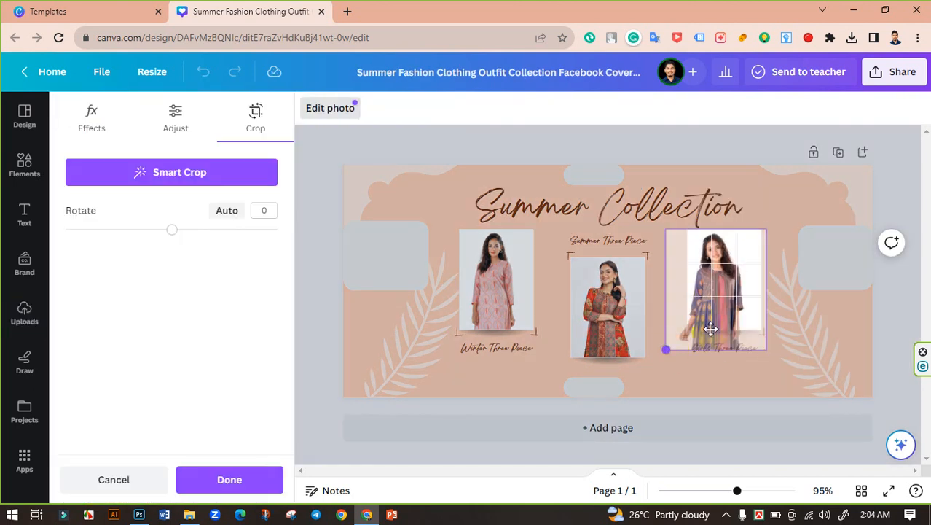
pyautogui.moveTo(730, 312); pyautogui.dragTo(733, 311)
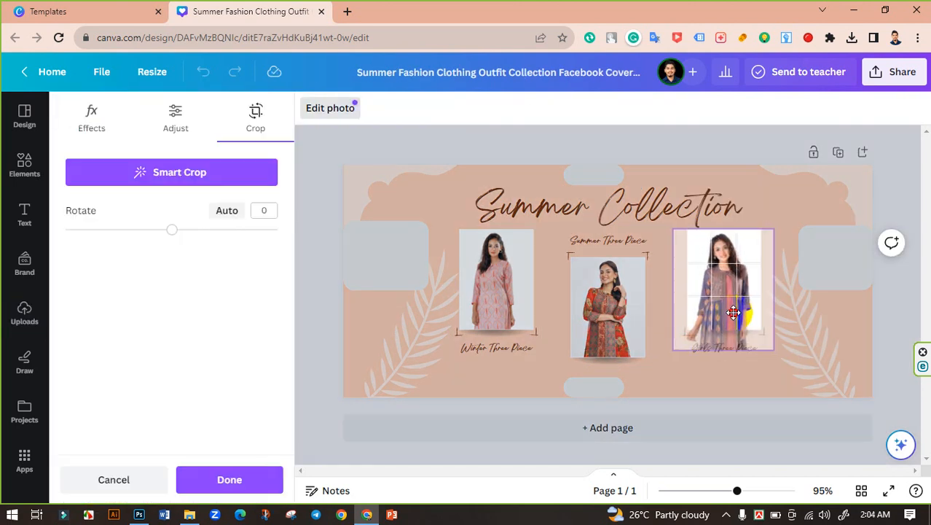
pyautogui.click(660, 275)
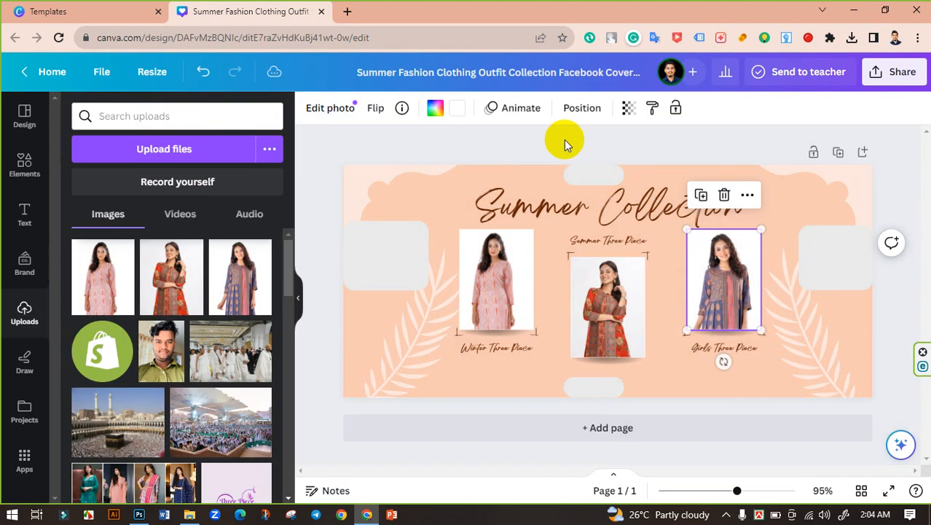
# - Enlarge the red patterned dress photo inside the middle frame and reposition it so the model is centred
pyautogui.click(606, 306)
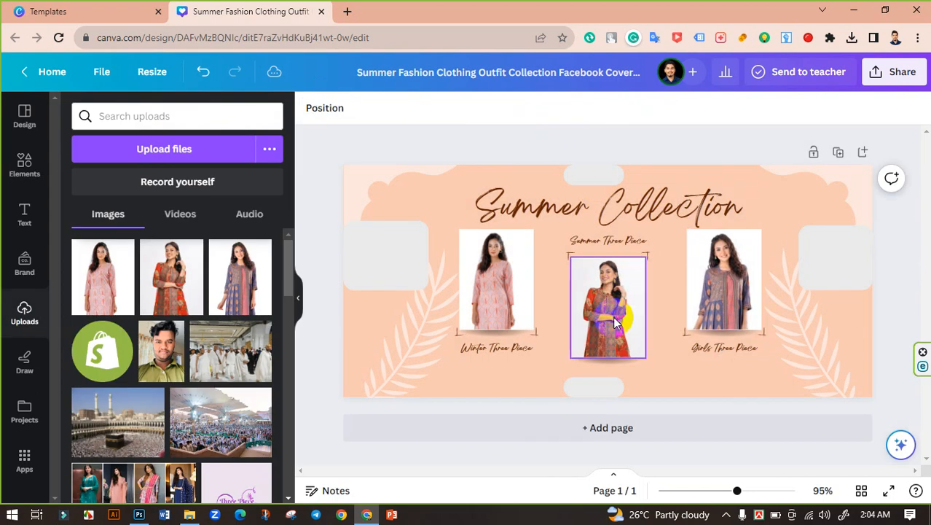
pyautogui.doubleClick(607, 306)
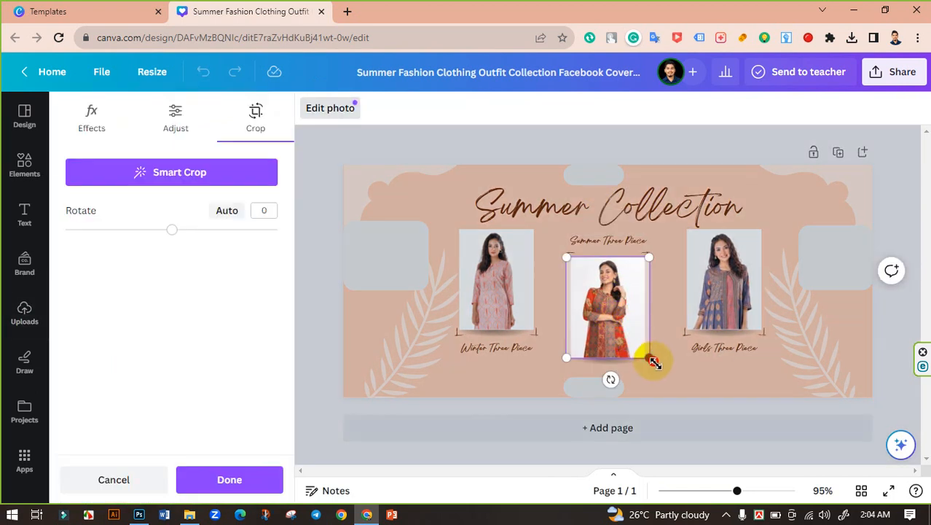
pyautogui.moveTo(654, 362); pyautogui.dragTo(660, 370)
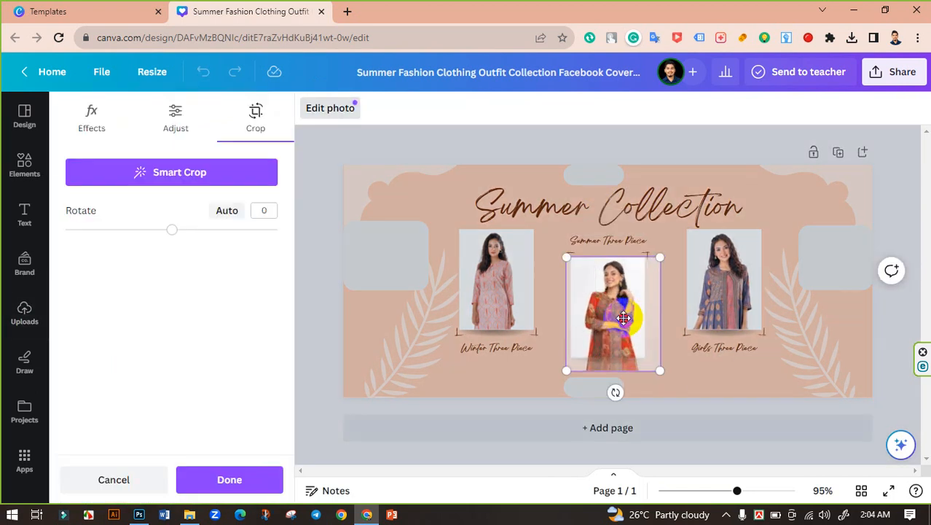
pyautogui.moveTo(623, 317); pyautogui.dragTo(612, 315)
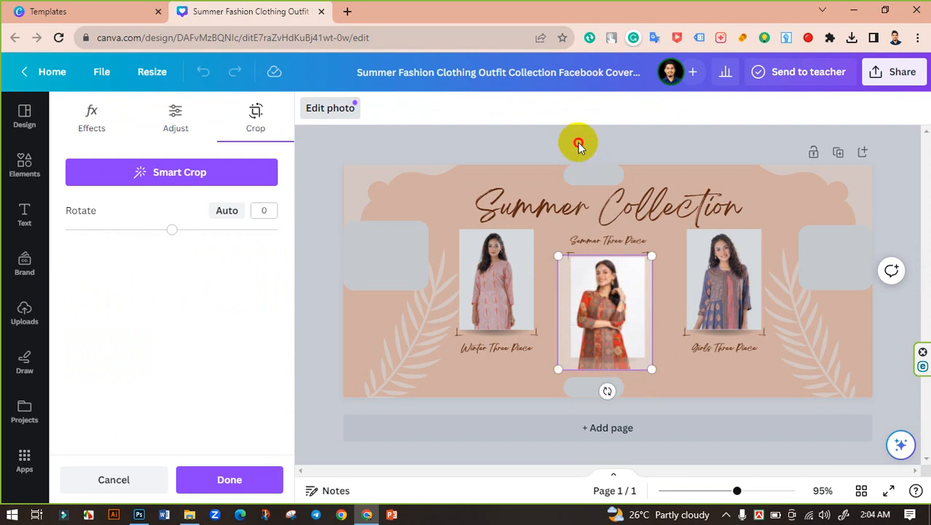
pyautogui.click(577, 144)
# - Scale up the pink dress photo inside its frame and centre the model in the crop
pyautogui.doubleClick(527, 321)
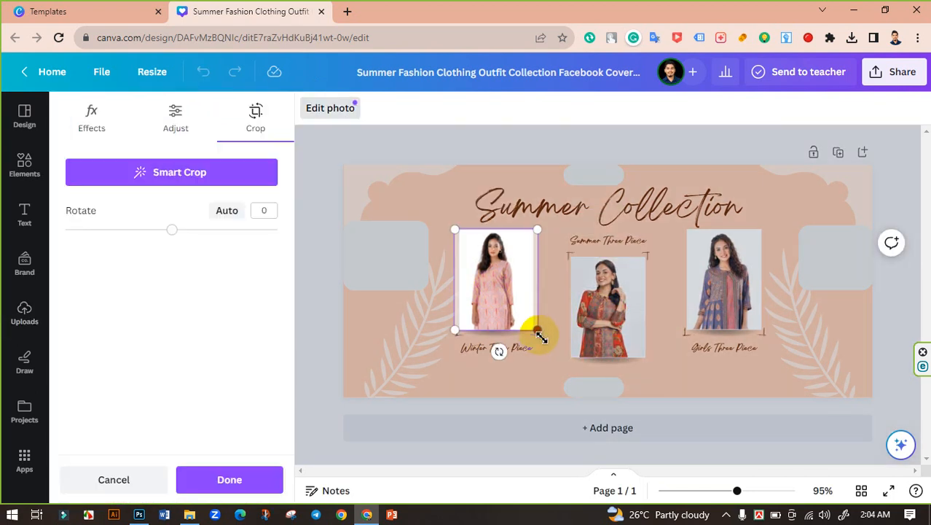
pyautogui.moveTo(541, 336); pyautogui.dragTo(550, 345)
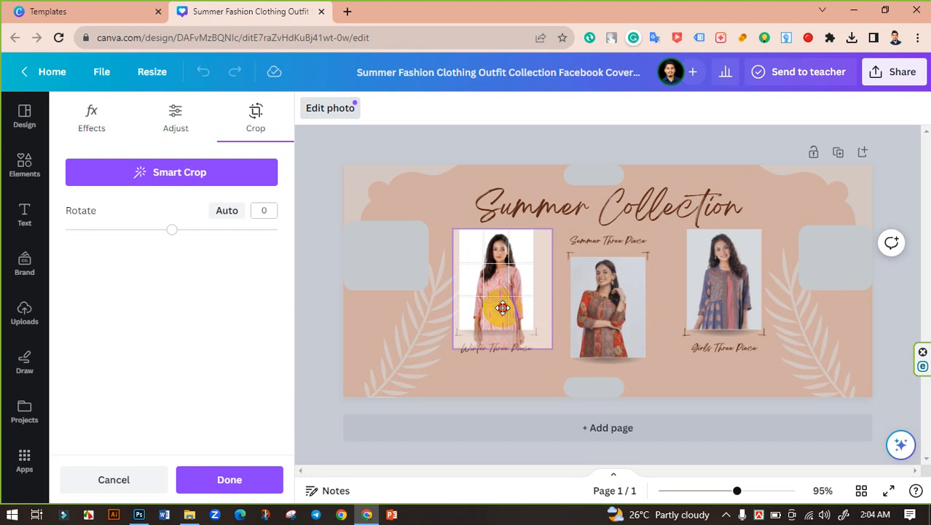
pyautogui.moveTo(503, 308); pyautogui.dragTo(500, 307)
pyautogui.click(474, 142)
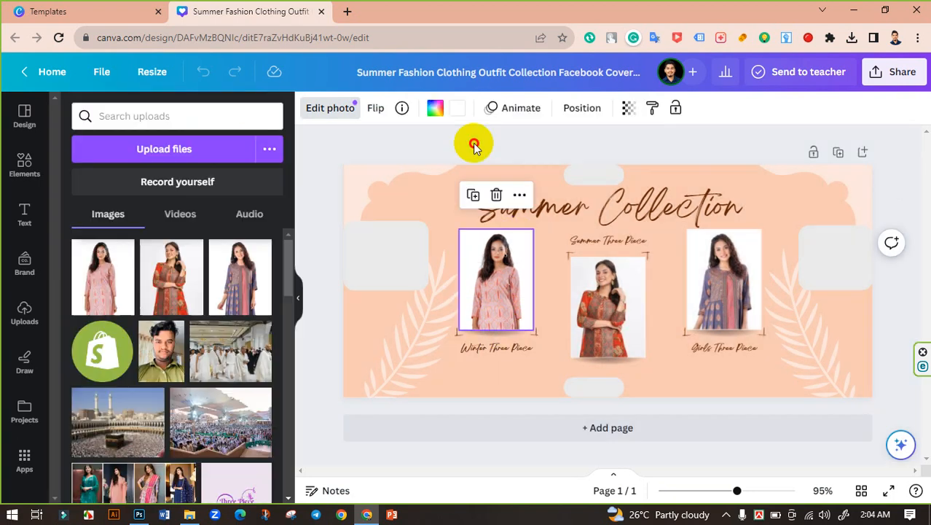
pyautogui.click(474, 142)
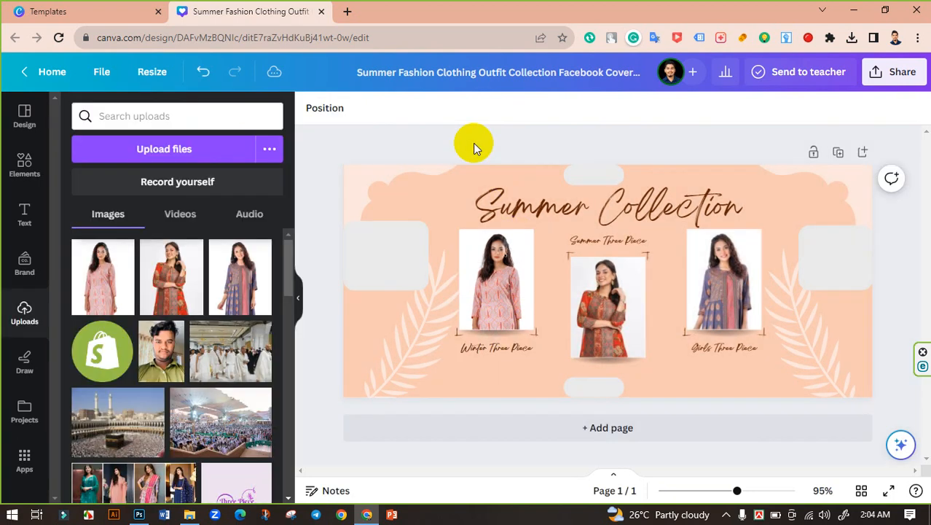
# - Delete the four grey rounded shapes at the edges of the cover
pyautogui.click(297, 296)
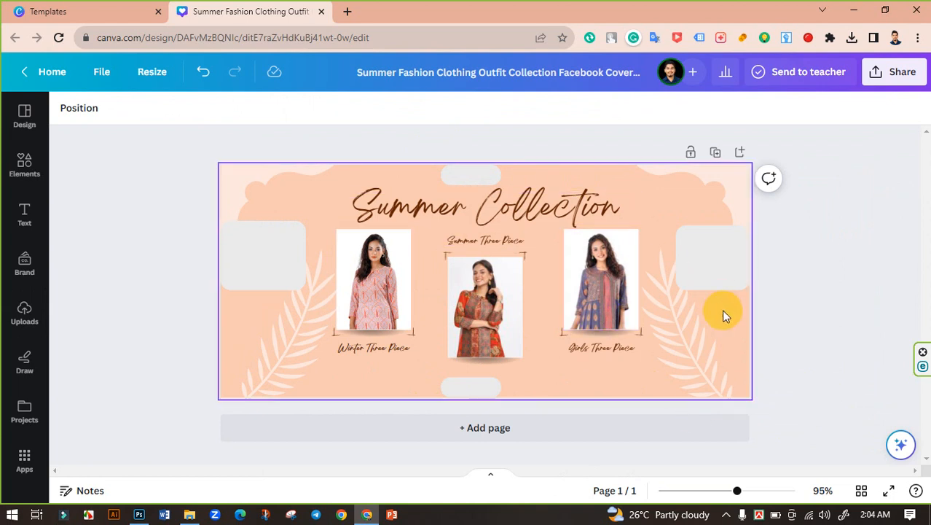
pyautogui.click(725, 269)
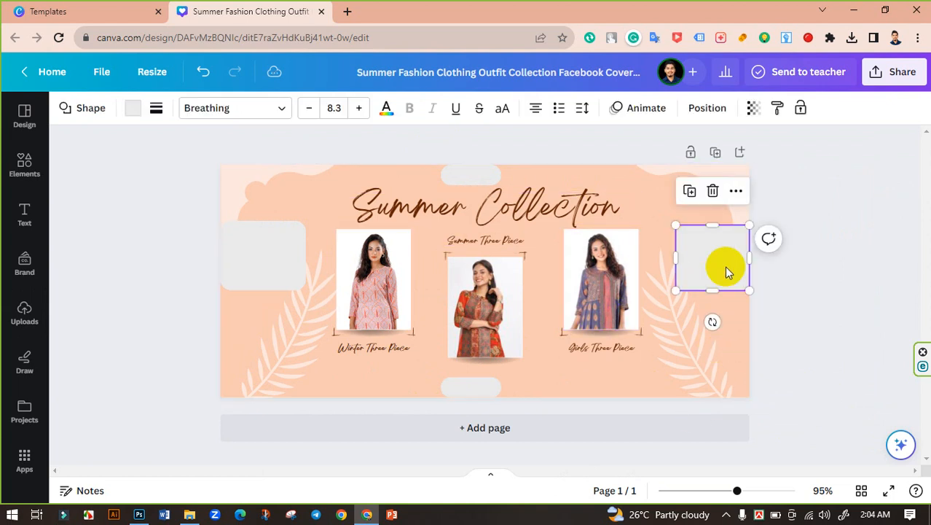
pyautogui.moveTo(724, 266); pyautogui.dragTo(275, 262)
pyautogui.press('Delete')
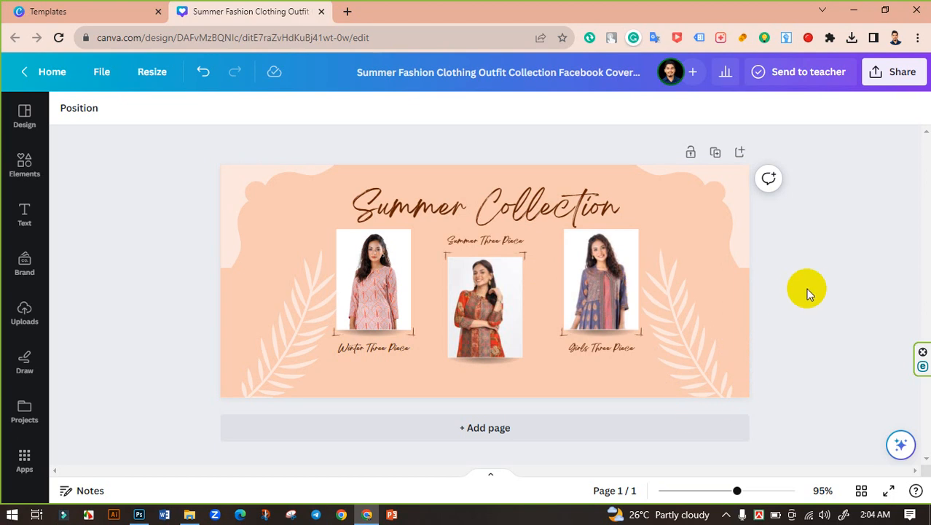
# - Rename the design as Facebook Fashion Cover
pyautogui.click(504, 77)
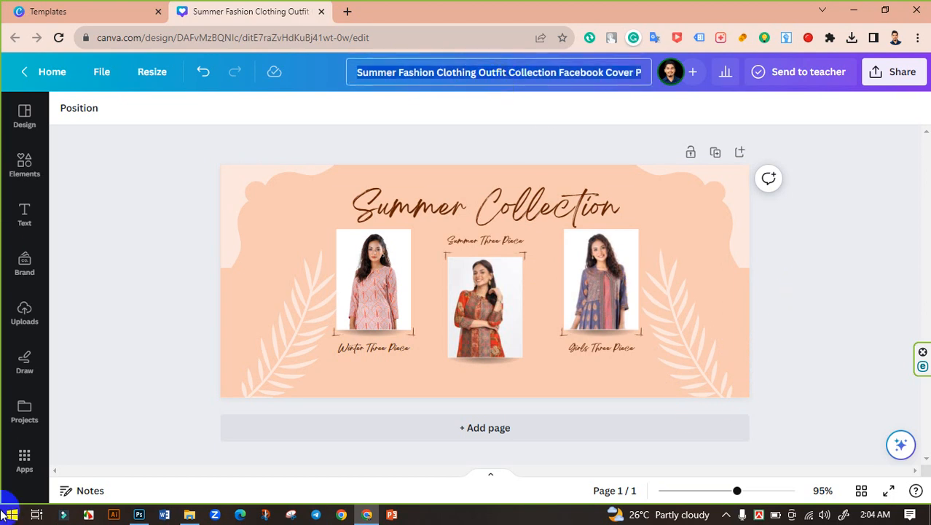
pyautogui.write('Fac')
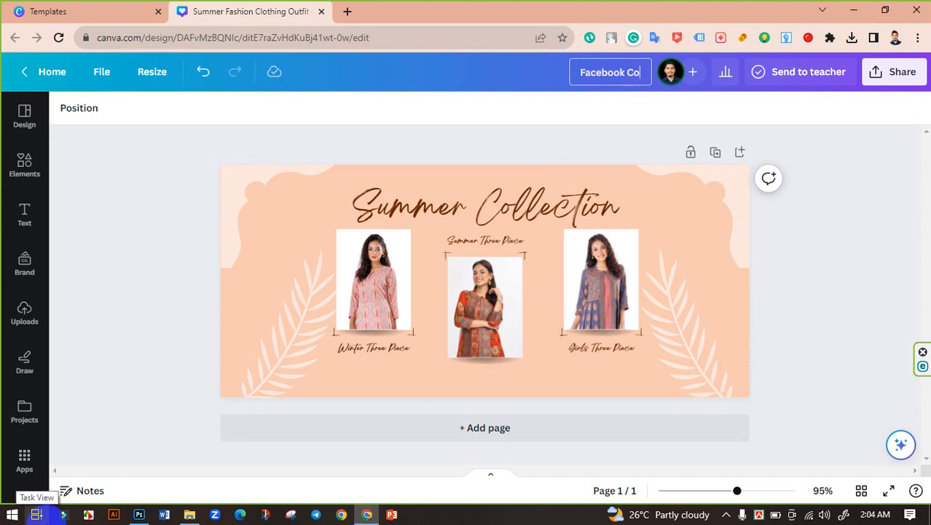
pyautogui.write('ebook Fashion Cover')
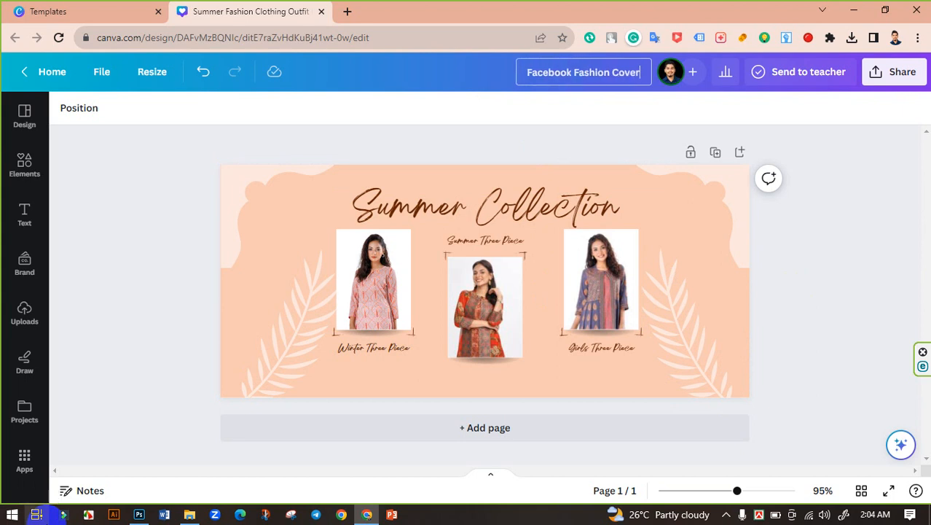
pyautogui.click(865, 224)
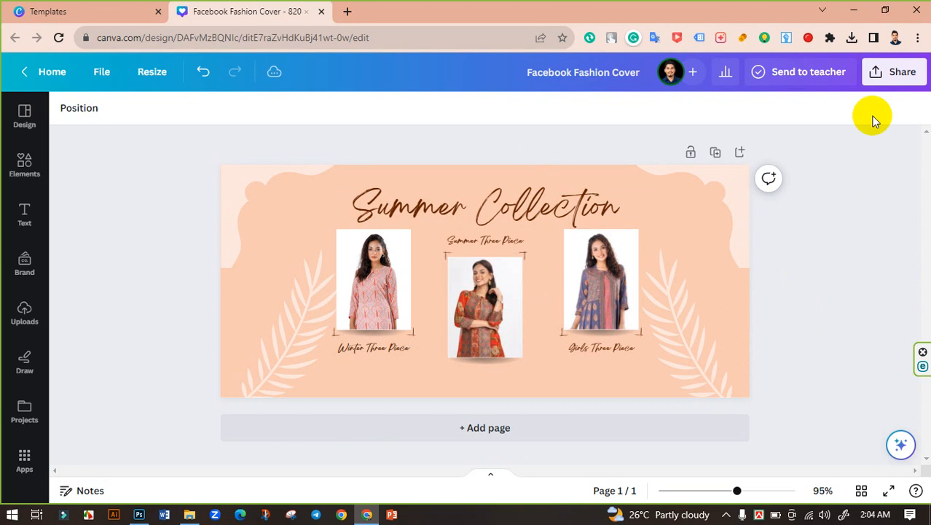
# - Download the design as a PNG with the size multiplier at its maximum
pyautogui.click(887, 76)
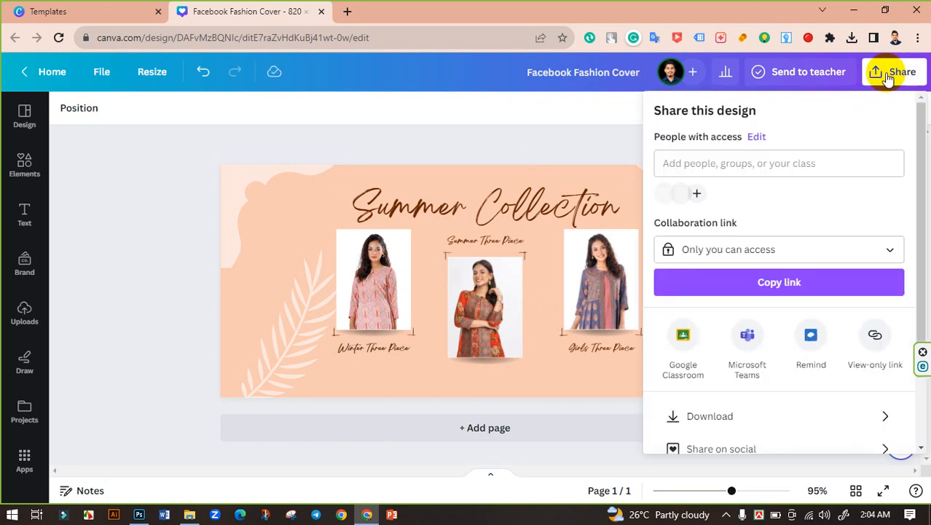
pyautogui.click(750, 413)
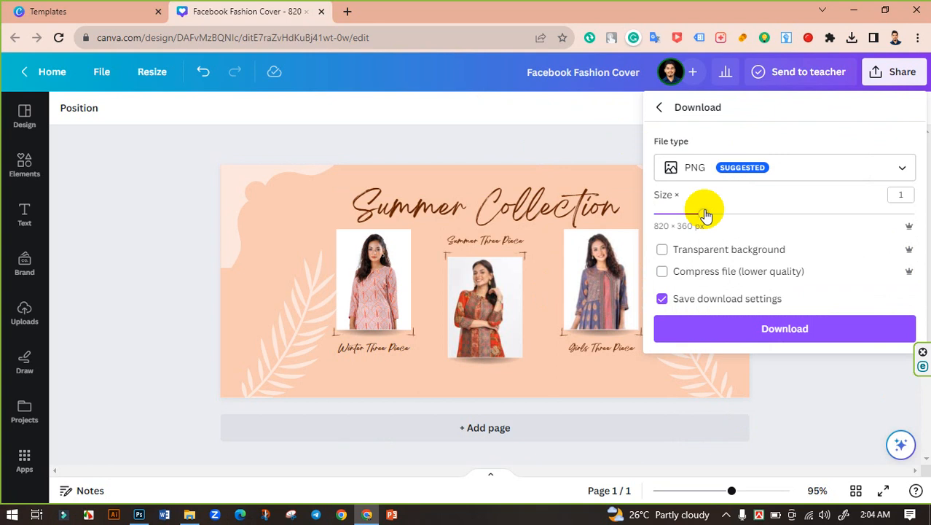
pyautogui.moveTo(705, 215); pyautogui.dragTo(911, 209)
pyautogui.click(805, 332)
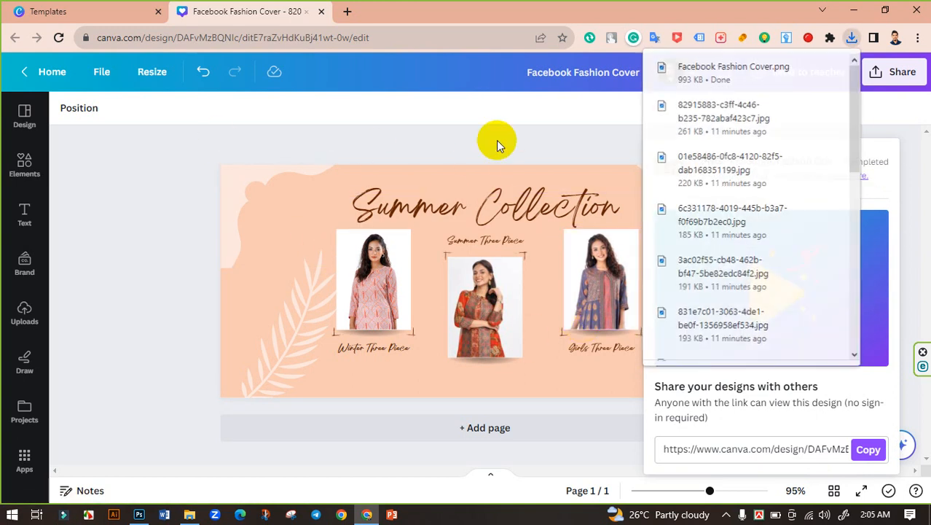
pyautogui.click(496, 140)
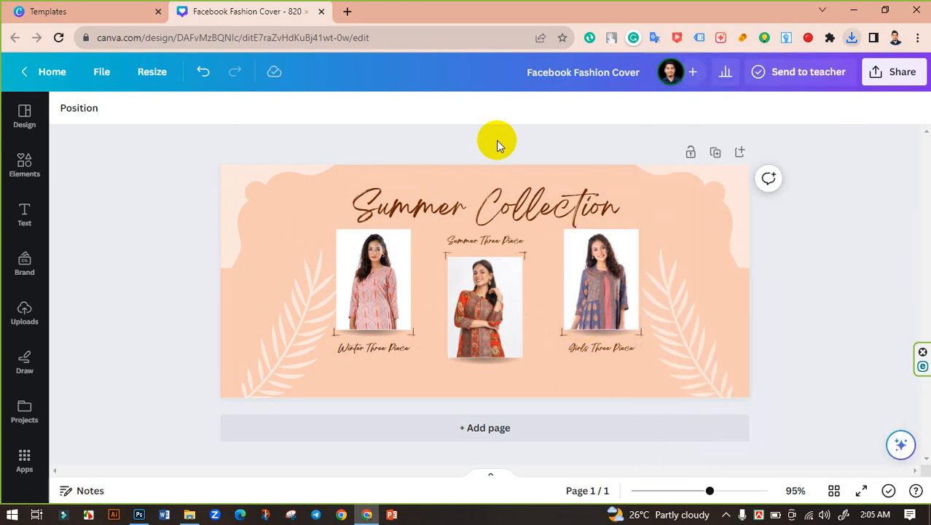
# - Switch to File Explorer and inspect Facebook Fashion Cover.png from the Downloads folder in the image viewer
pyautogui.click(189, 514)
pyautogui.scroll(2, 62, 131)
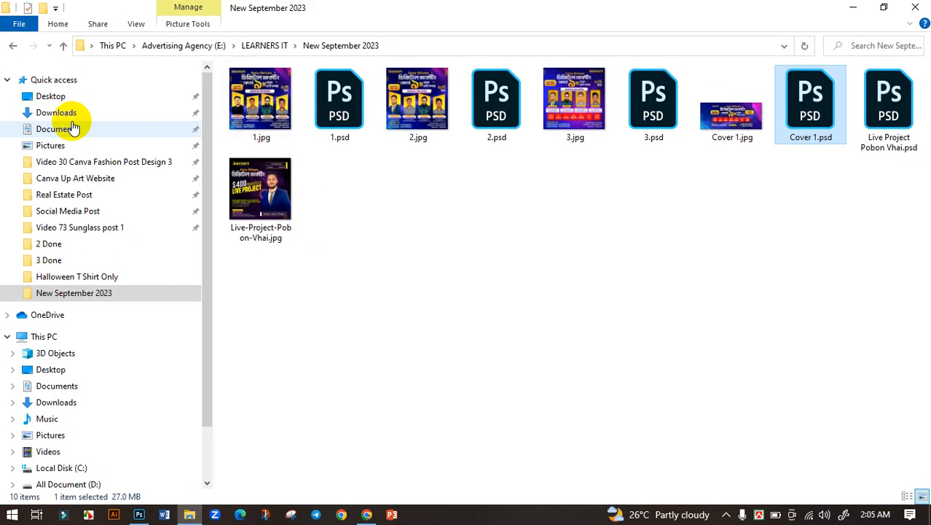
pyautogui.click(67, 116)
pyautogui.doubleClick(599, 196)
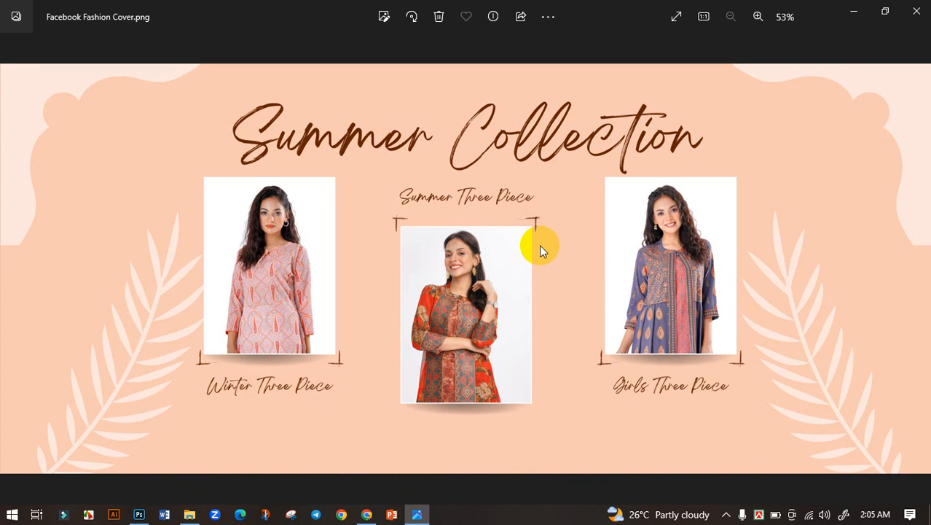
pyautogui.click(917, 8)
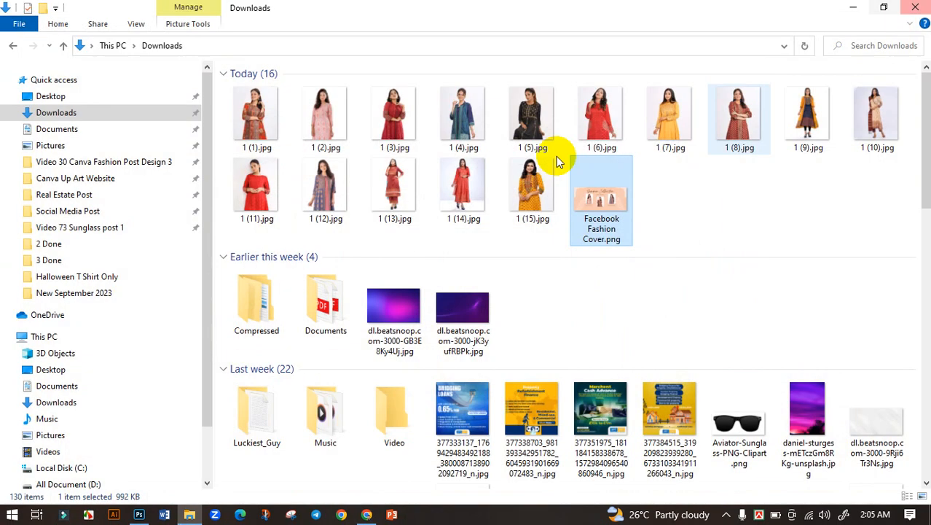
# - View the exported cover image a second time and close the viewer
pyautogui.click(671, 204)
pyautogui.click(602, 209)
pyautogui.doubleClick(603, 210)
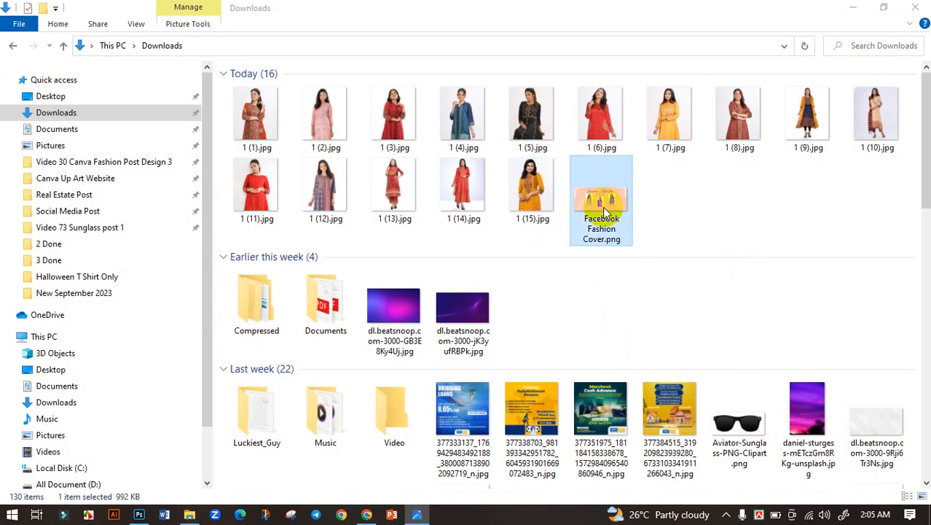
pyautogui.click(854, 7)
pyautogui.click(685, 217)
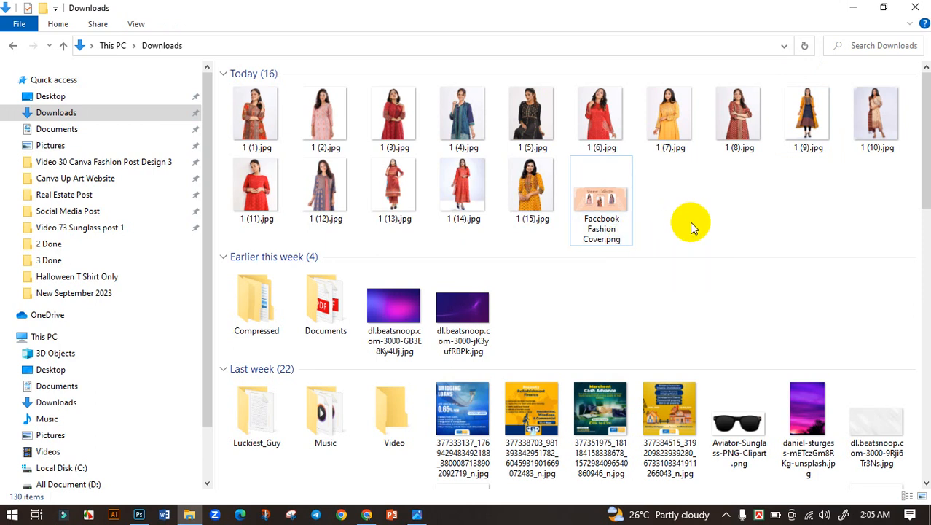
pyautogui.click(430, 516)
pyautogui.click(919, 13)
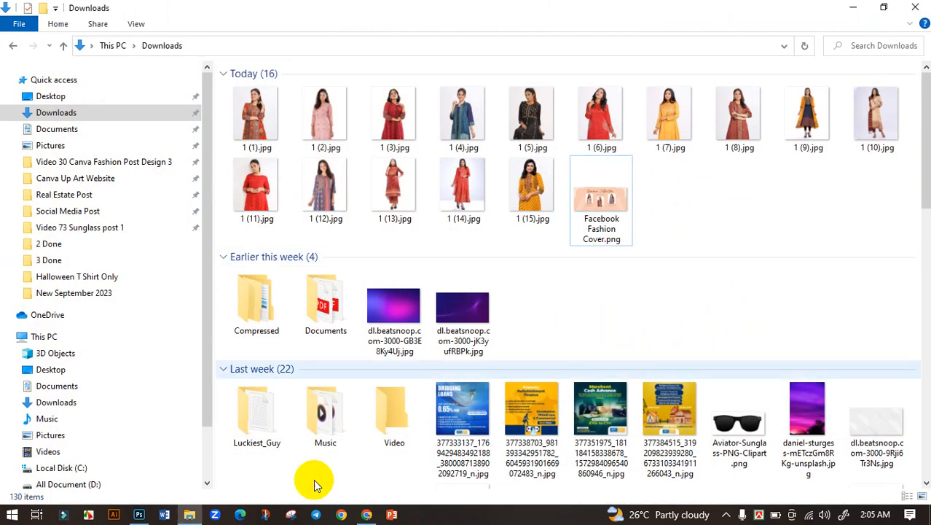
# - Return to Chrome and open the Immi Fashion Facebook page in a new tab
pyautogui.click(366, 515)
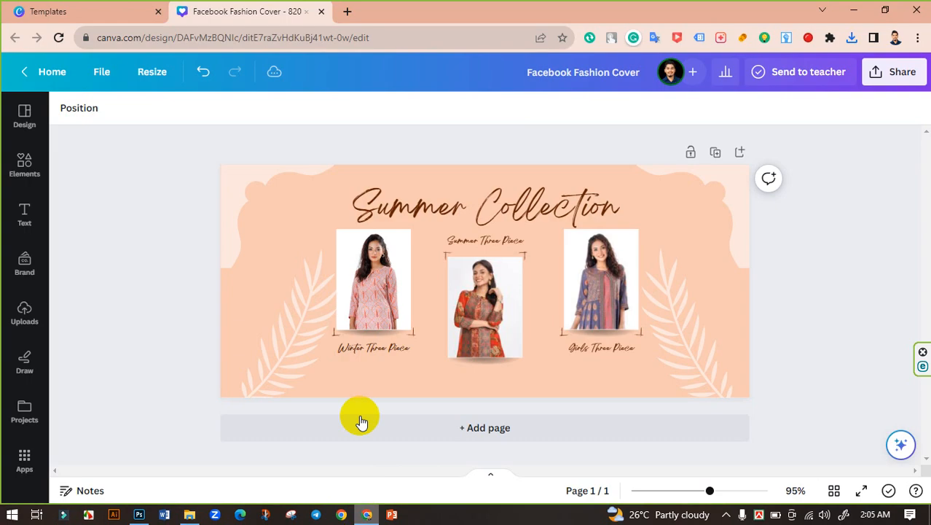
pyautogui.click(351, 12)
pyautogui.click(381, 63)
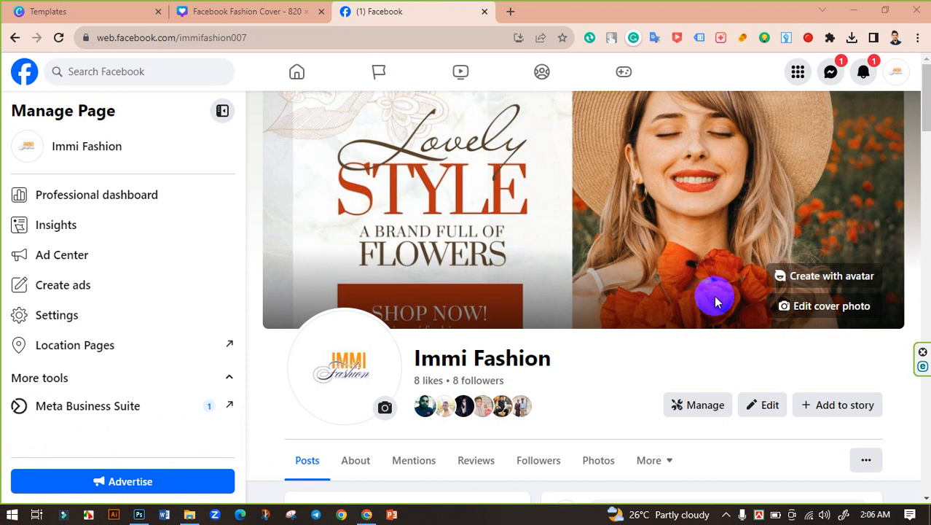
# - Upload Facebook Fashion Cover.png from Downloads as the page's cover photo, reposition it slightly downward and save the changes
pyautogui.click(822, 309)
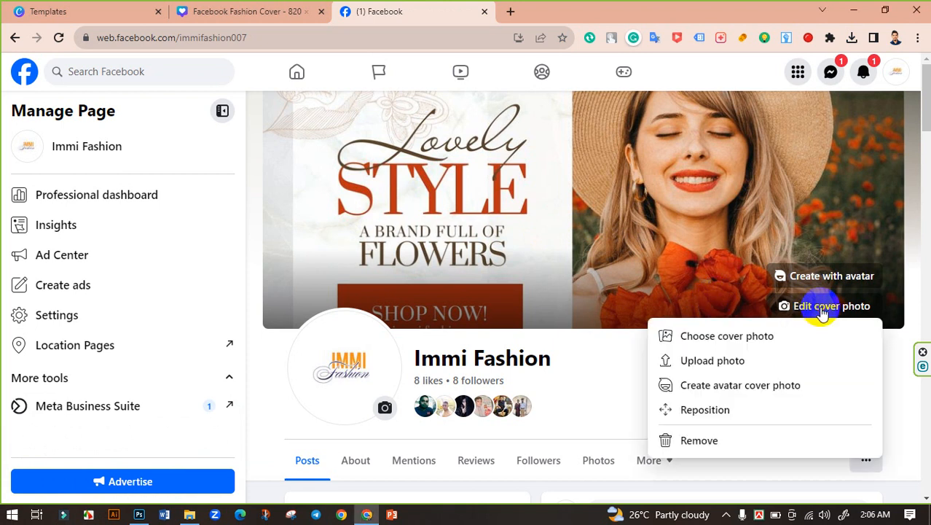
pyautogui.click(737, 357)
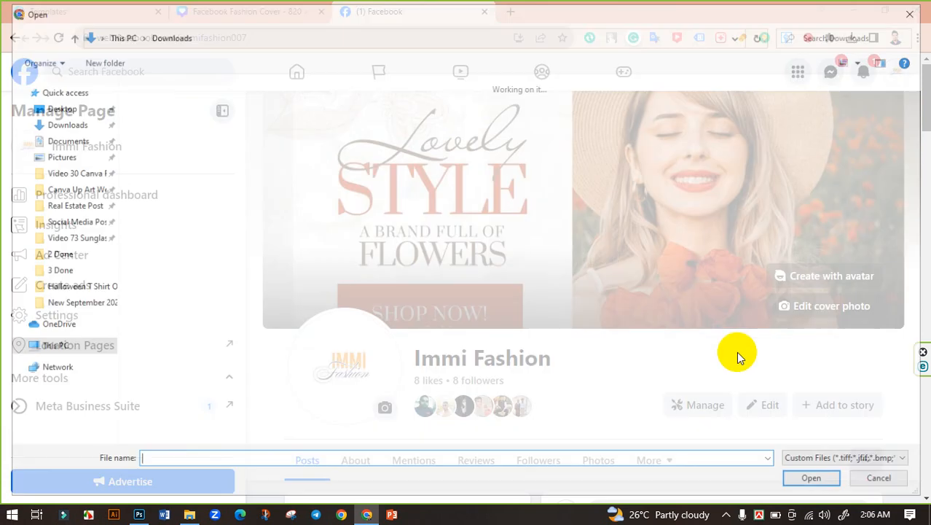
pyautogui.click(152, 142)
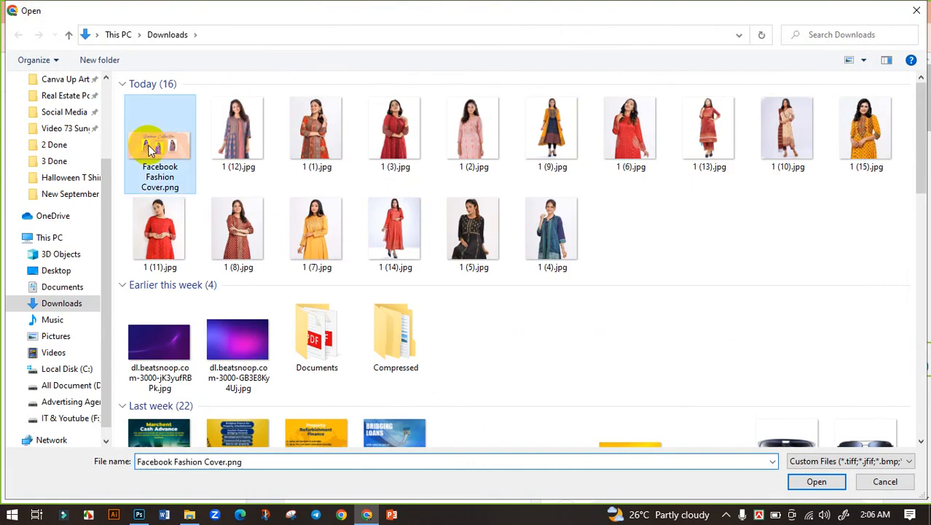
pyautogui.click(816, 482)
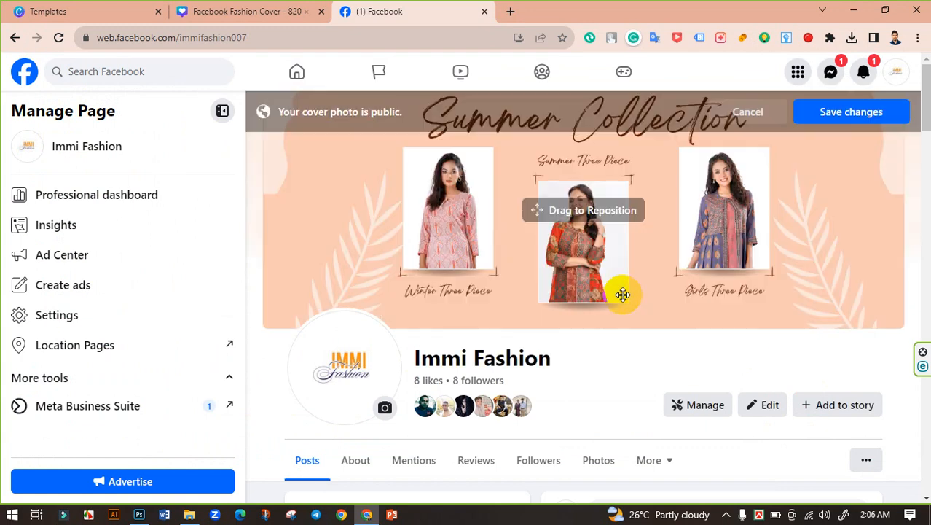
pyautogui.moveTo(631, 246); pyautogui.dragTo(629, 253)
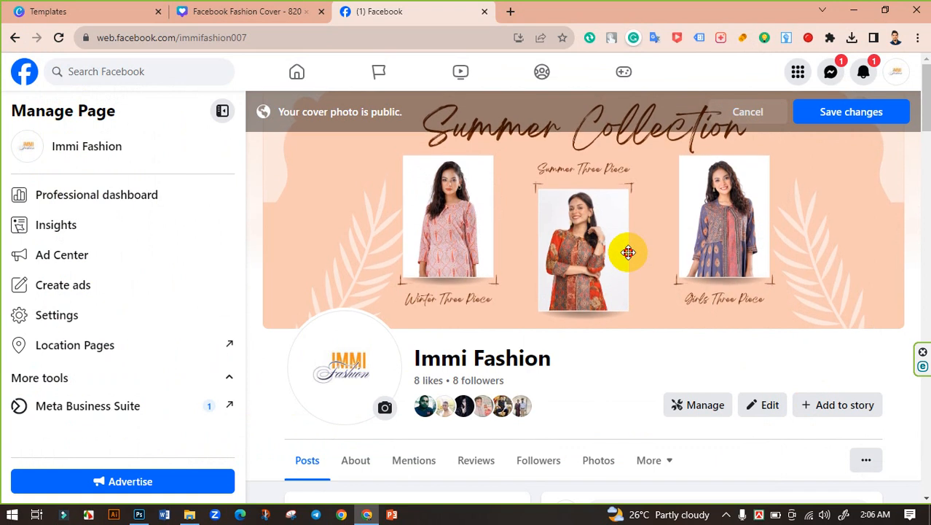
pyautogui.click(861, 110)
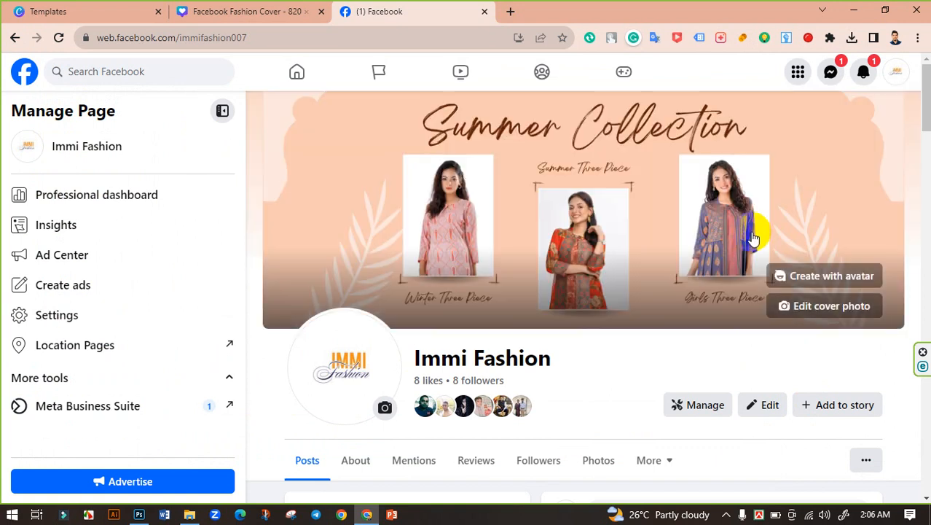
# - Preview the Immi Fashion page in View As mode, examine the new cover as visitors see it, and exit the preview
pyautogui.scroll(-2, 729, 342)
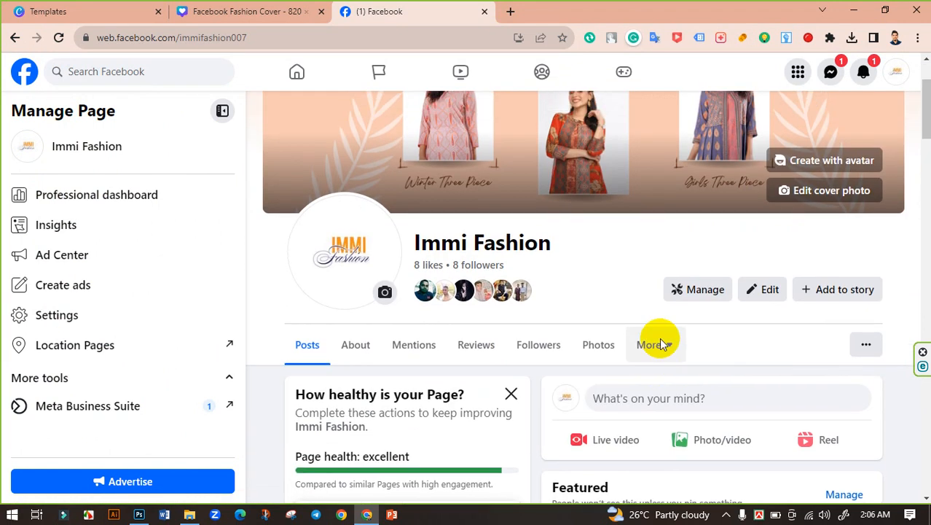
pyautogui.scroll(2, 660, 338)
pyautogui.scroll(-1, 825, 372)
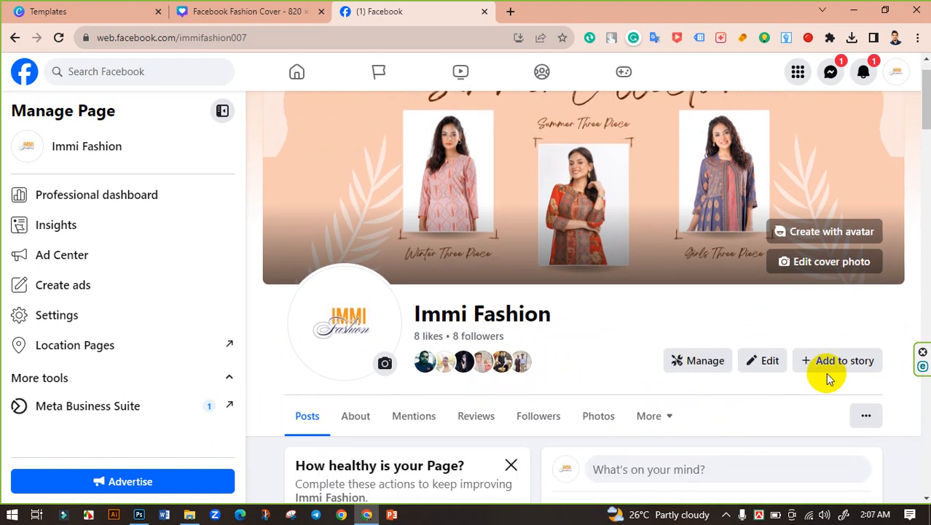
pyautogui.click(866, 391)
pyautogui.click(747, 156)
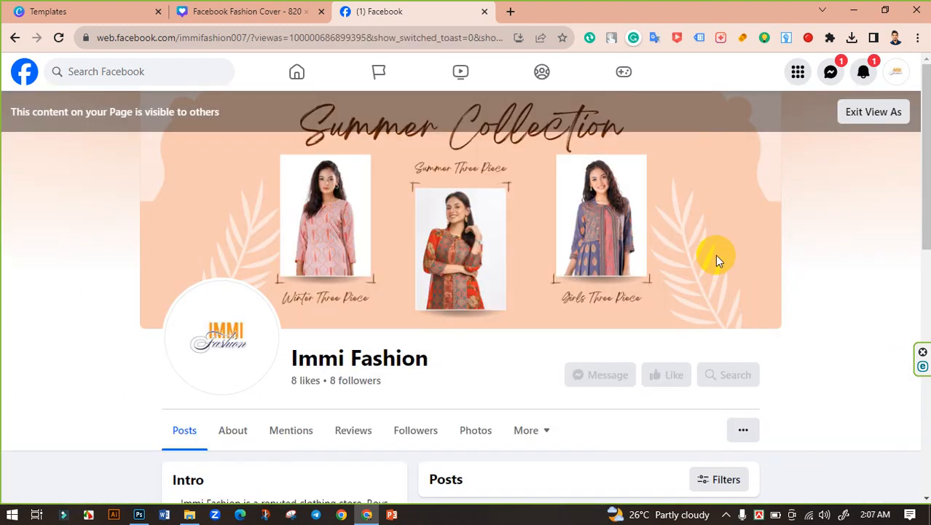
pyautogui.scroll(-2, 684, 237)
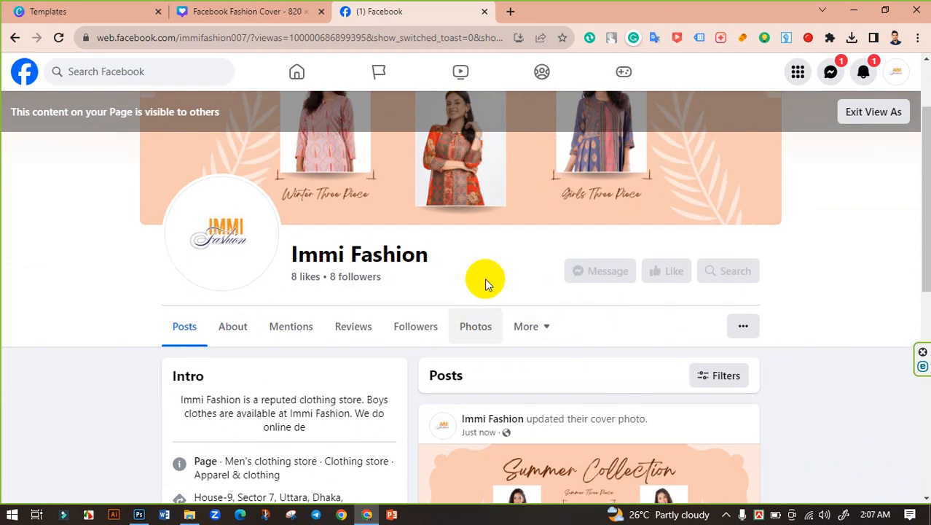
pyautogui.scroll(2, 466, 259)
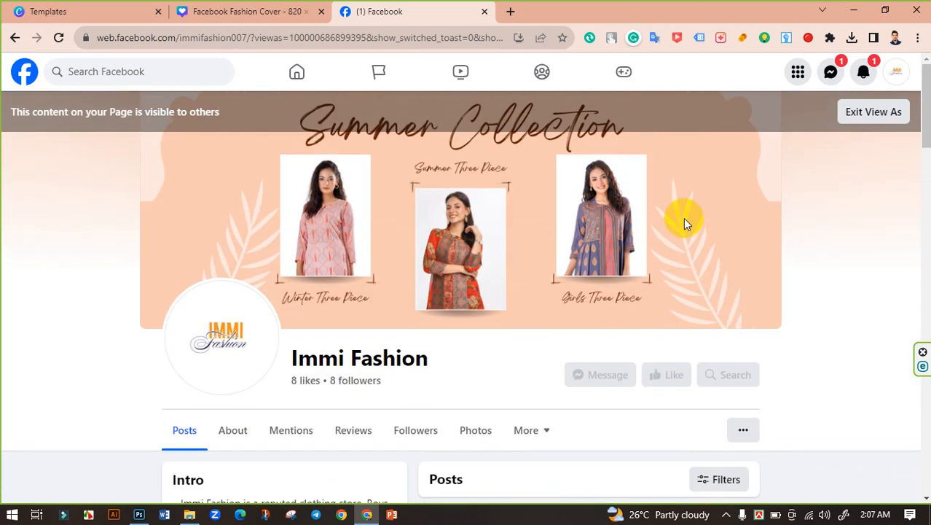
pyautogui.click(15, 38)
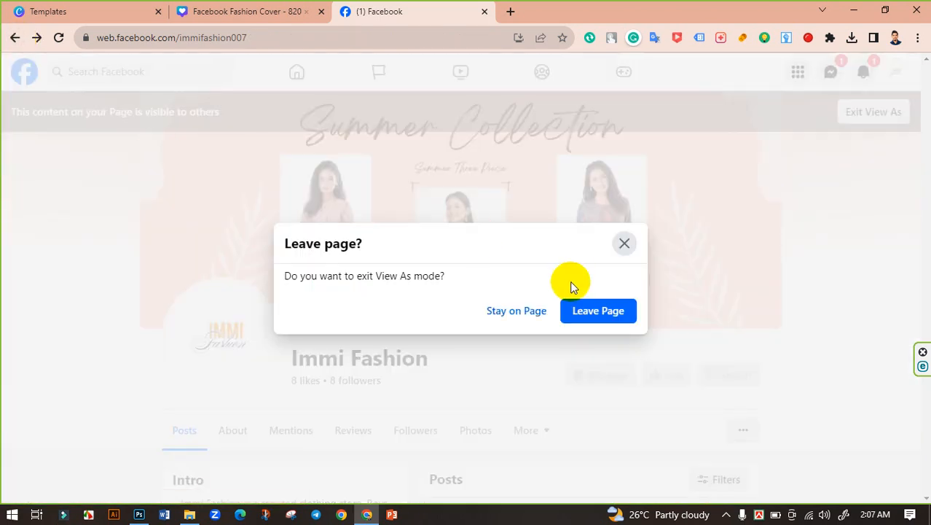
pyautogui.click(583, 311)
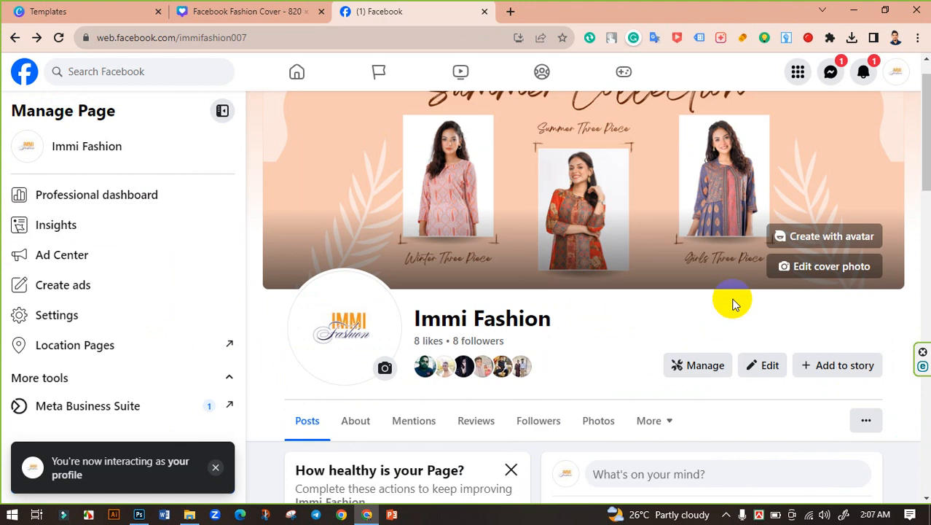
# - Review the cover photo and the content of the Immi Fashion page, and return to the Facebook Fashion Cover design in Canva
pyautogui.scroll(1, 734, 305)
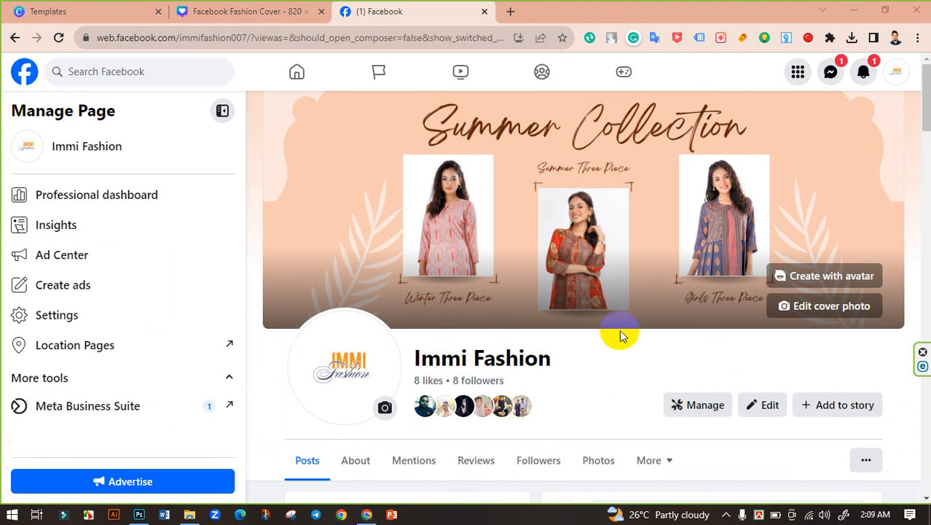
pyautogui.scroll(-2, 620, 328)
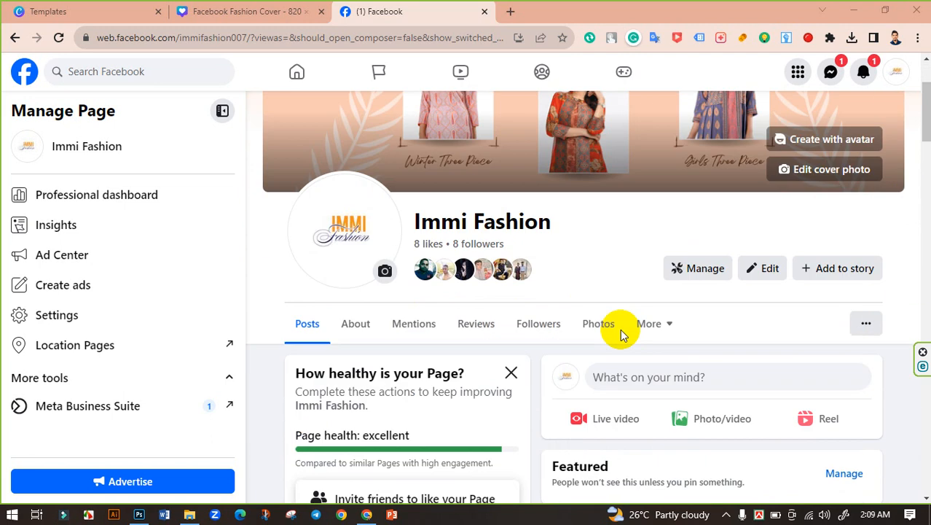
pyautogui.scroll(2, 620, 329)
pyautogui.scroll(-5, 751, 352)
pyautogui.scroll(-3, 751, 353)
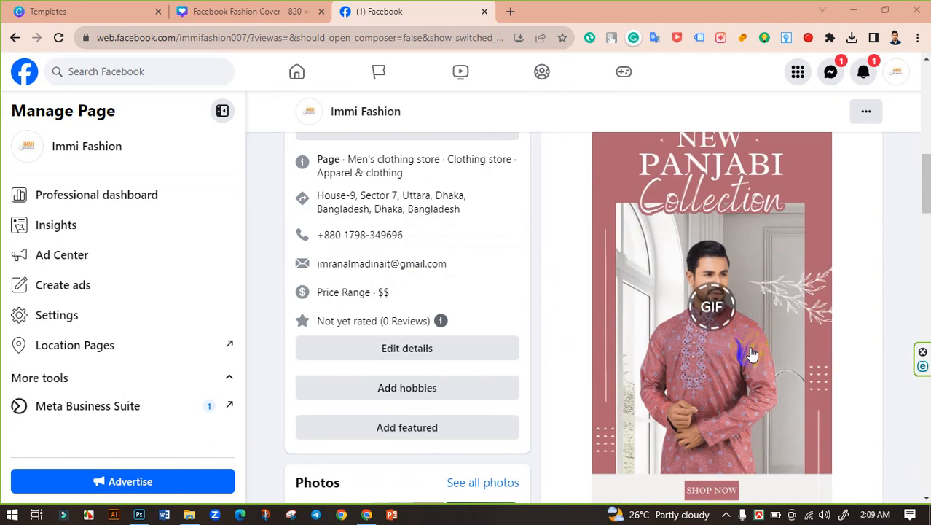
pyautogui.scroll(10, 592, 266)
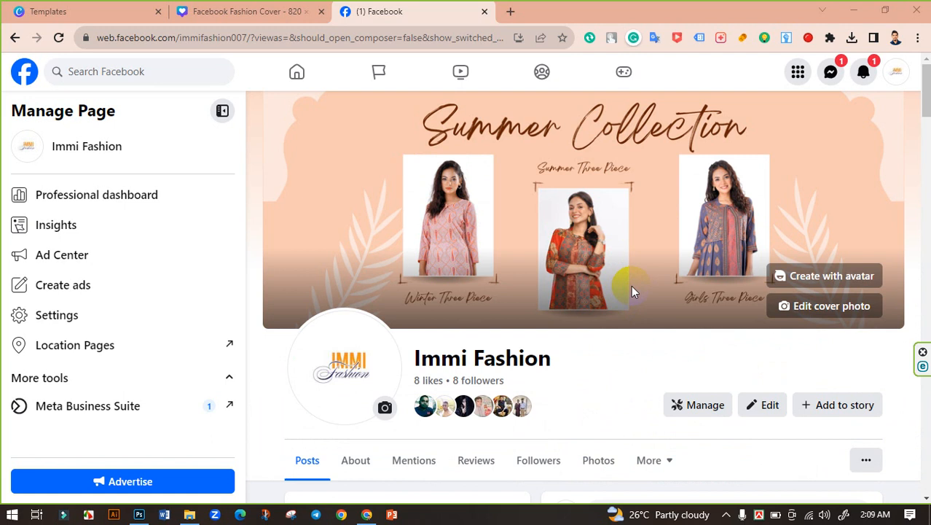
pyautogui.scroll(-8, 630, 291)
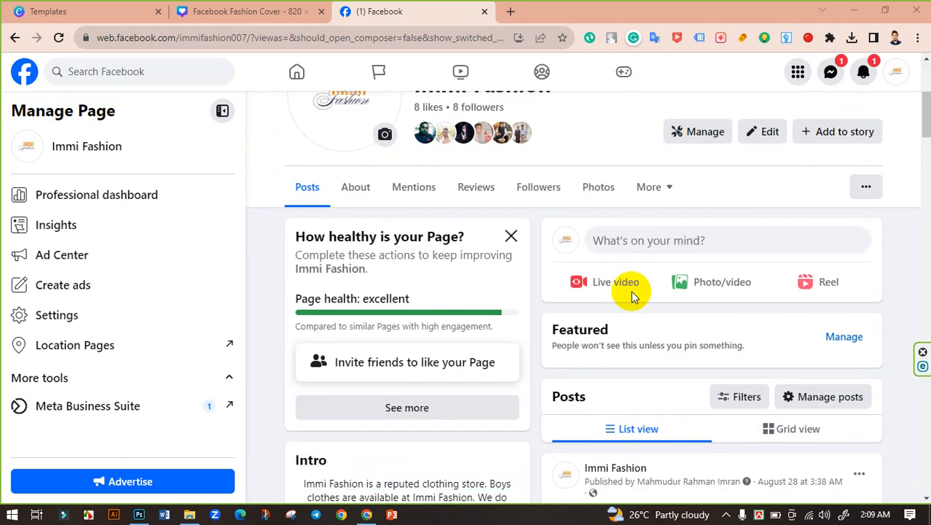
pyautogui.scroll(6, 644, 290)
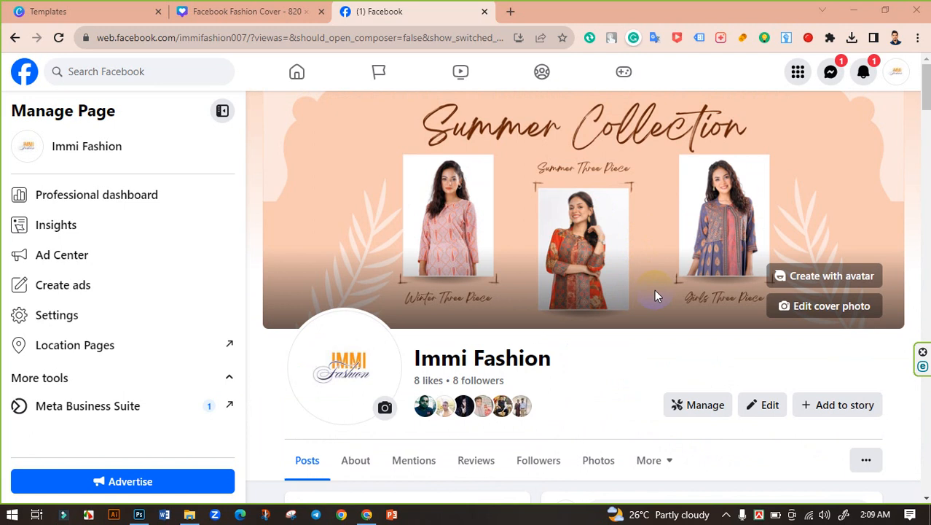
pyautogui.click(281, 9)
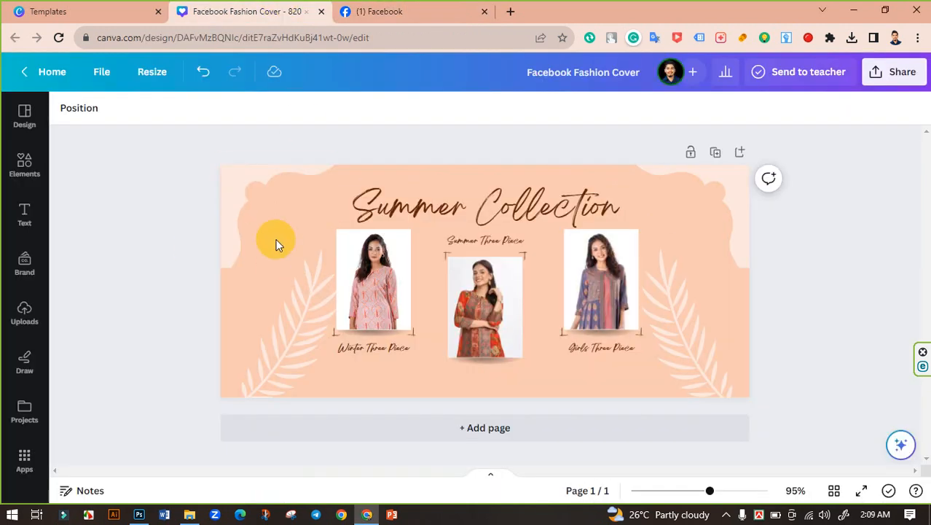